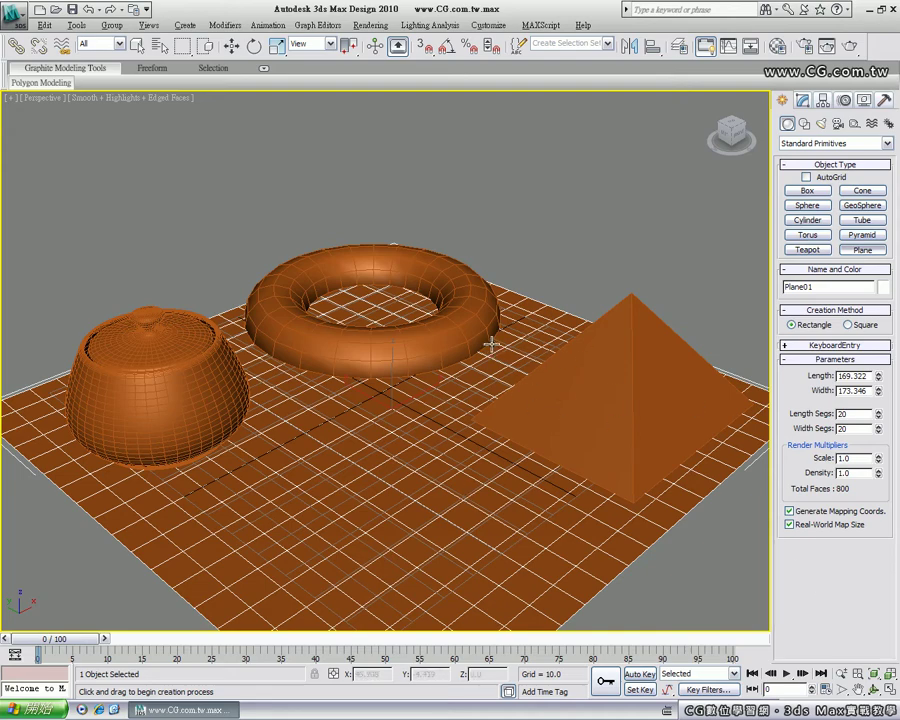
- Window-select and delete the torus, pyramid and ground plane, leaving Teapot01 selected
click(140, 50)
click(137, 45)
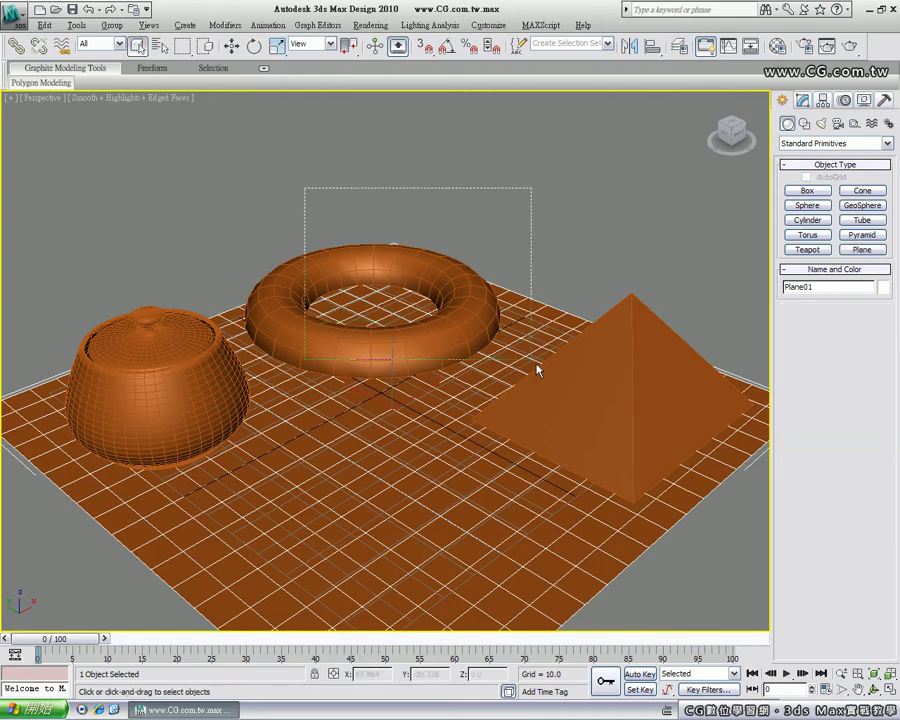
drag(308, 195, 545, 372)
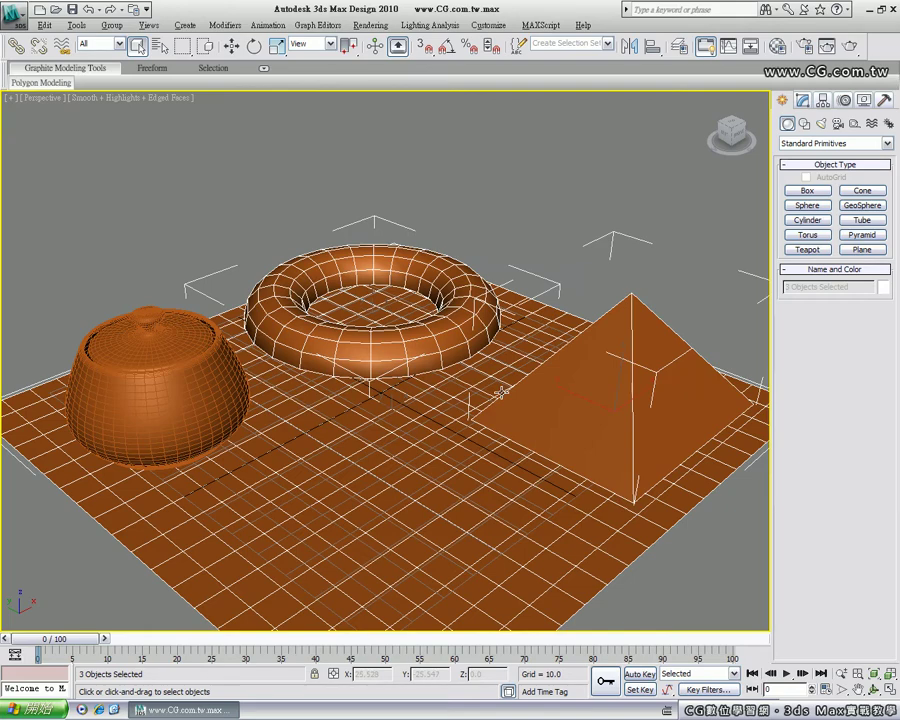
key(Delete)
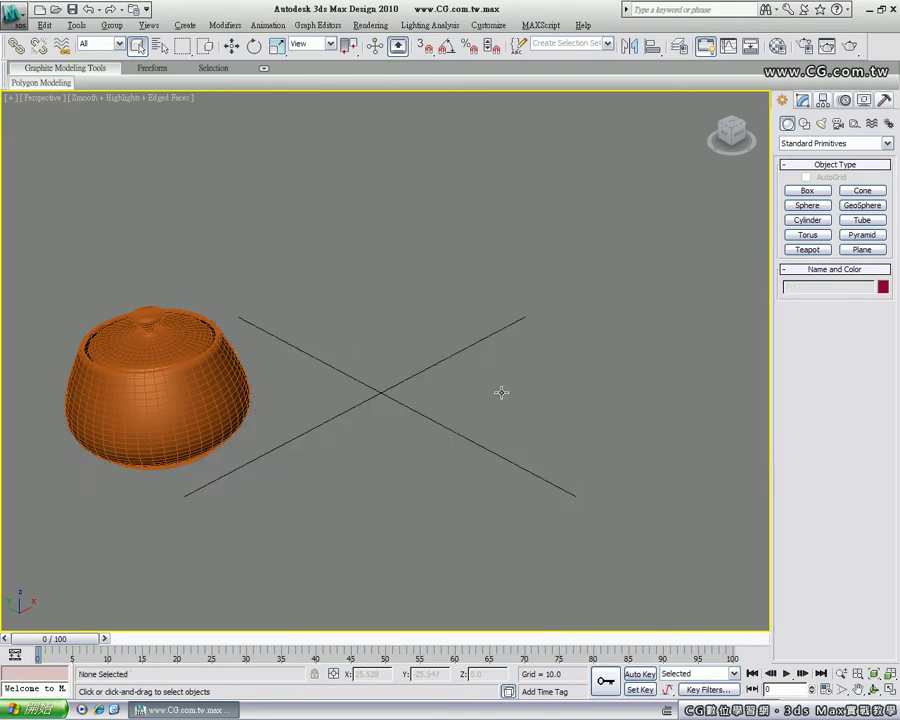
click(161, 354)
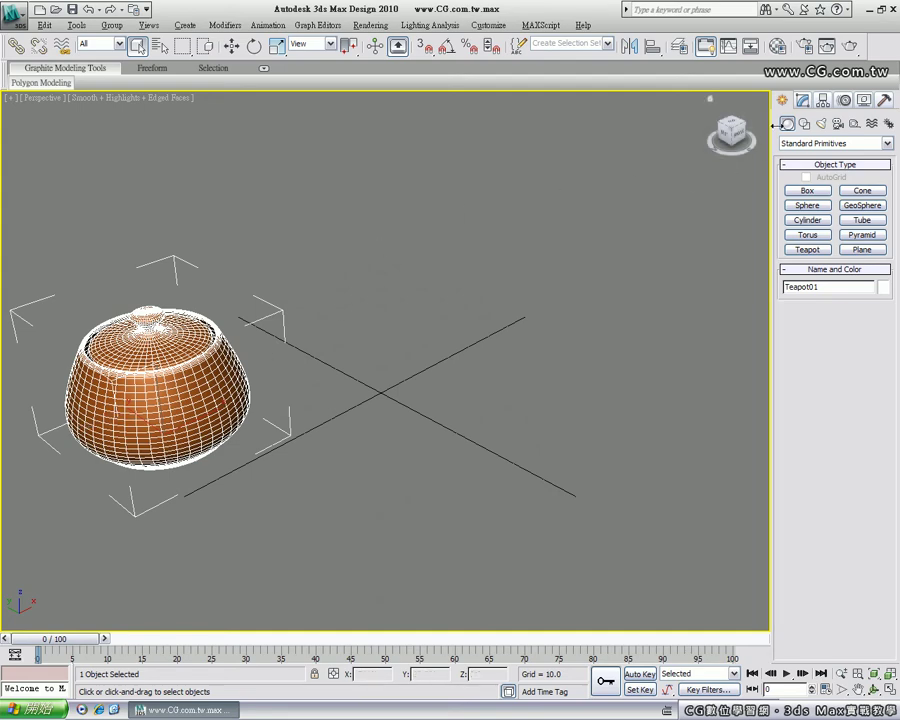
- Enable the Handle and Spout options under Teapot01's Teapot Parts
click(803, 101)
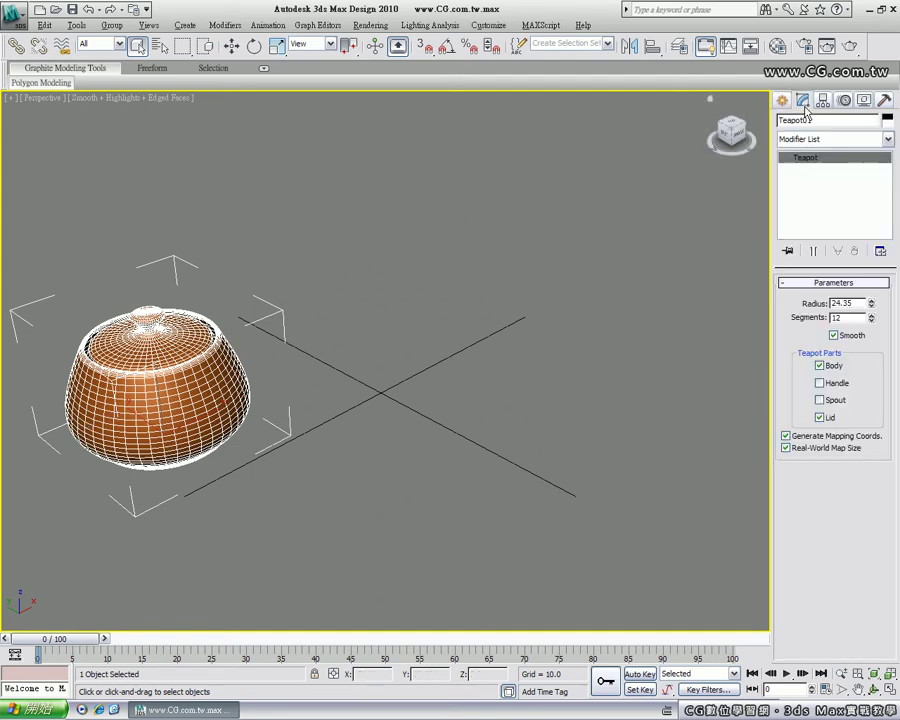
click(819, 383)
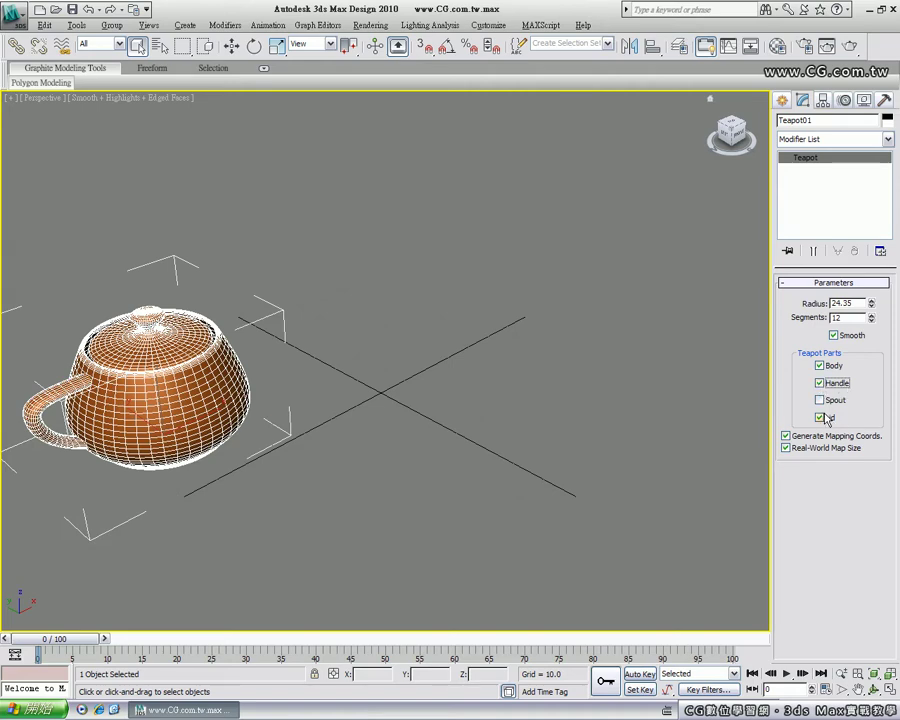
click(820, 400)
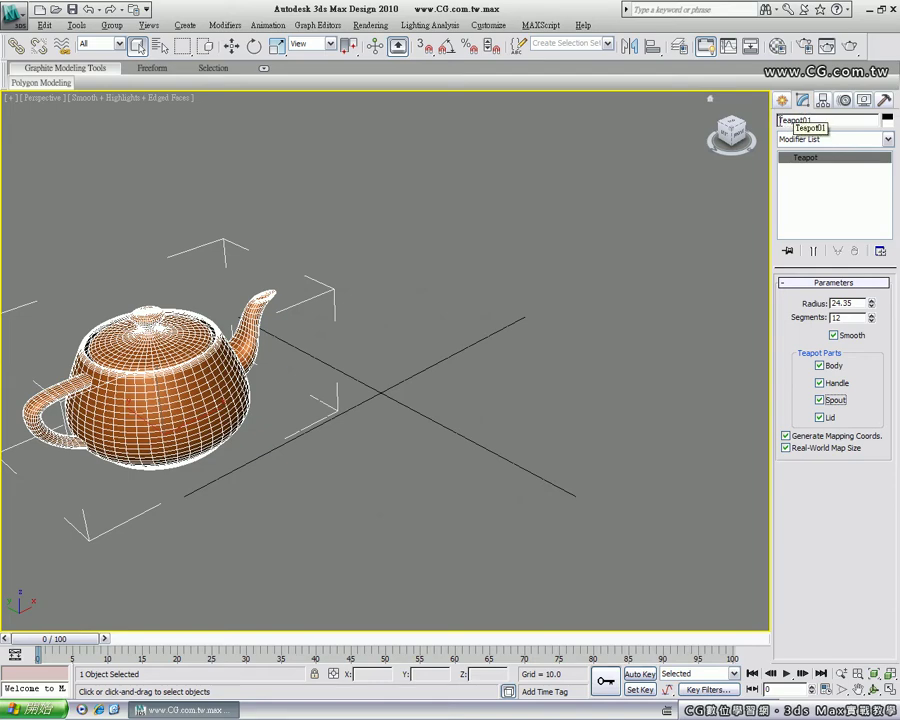
- Create three boxes beside, in front of and right of the teapot
click(783, 101)
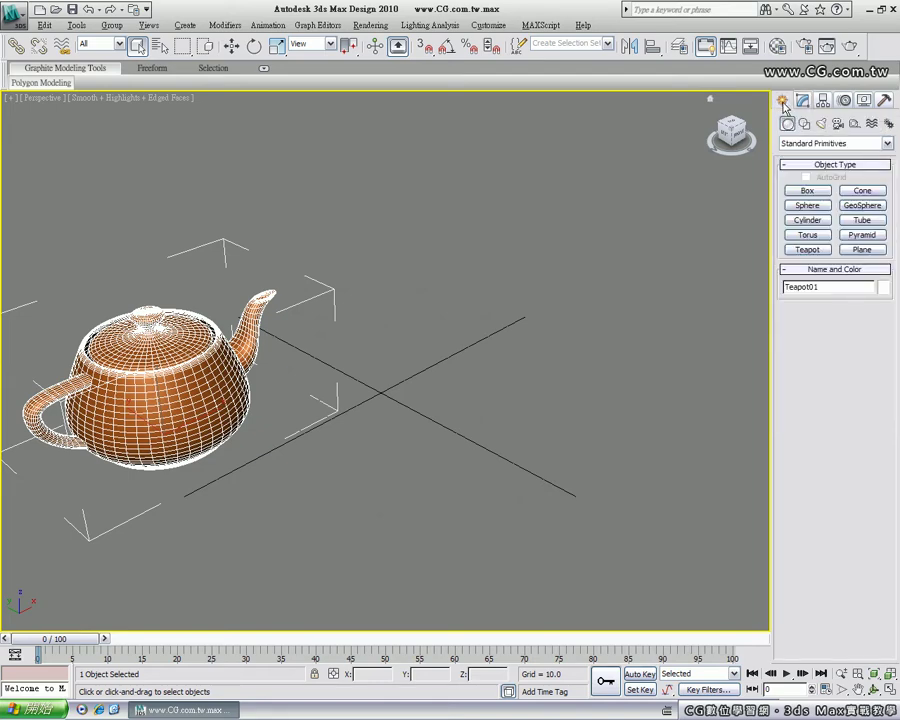
click(807, 192)
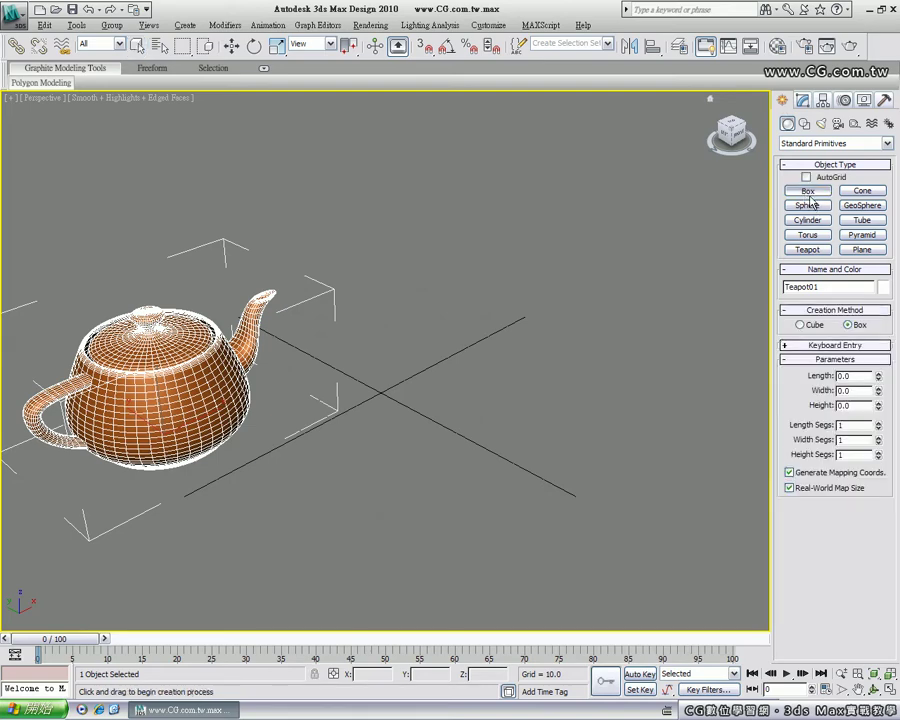
drag(483, 392, 617, 388)
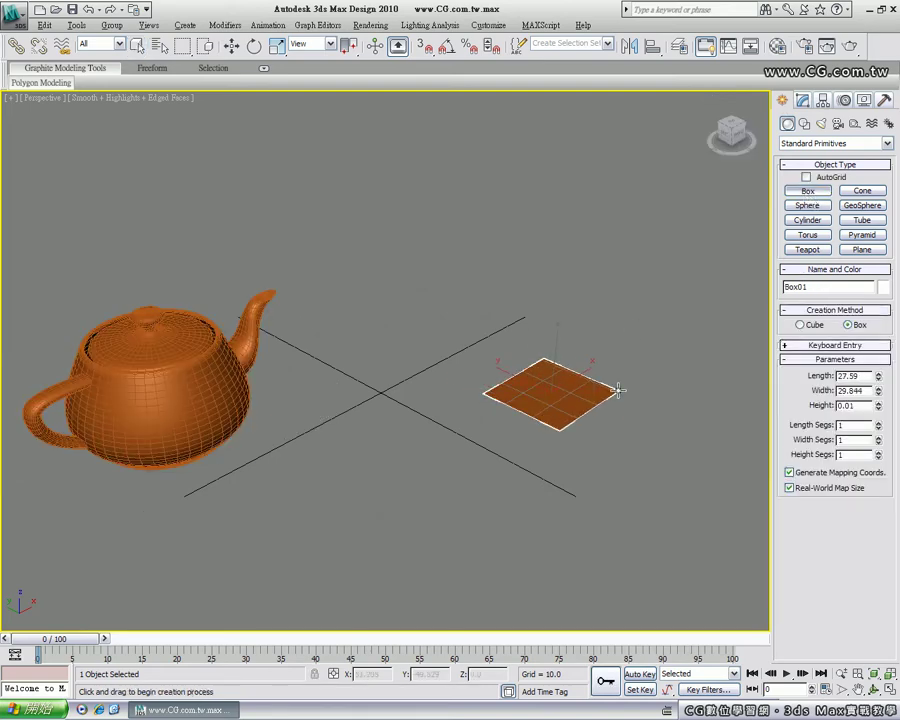
click(599, 277)
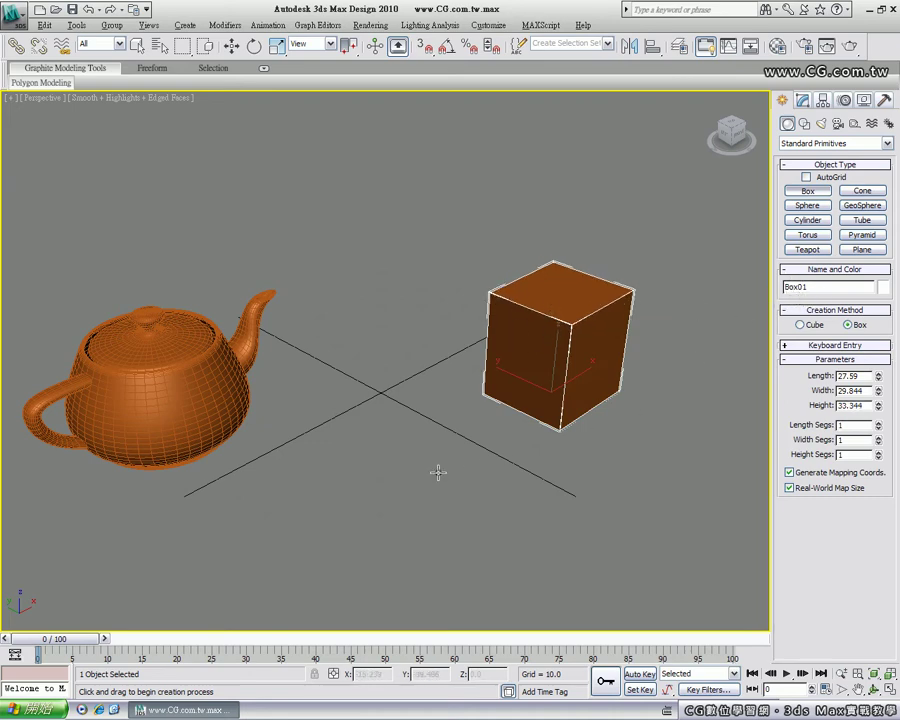
drag(373, 497, 524, 498)
click(596, 362)
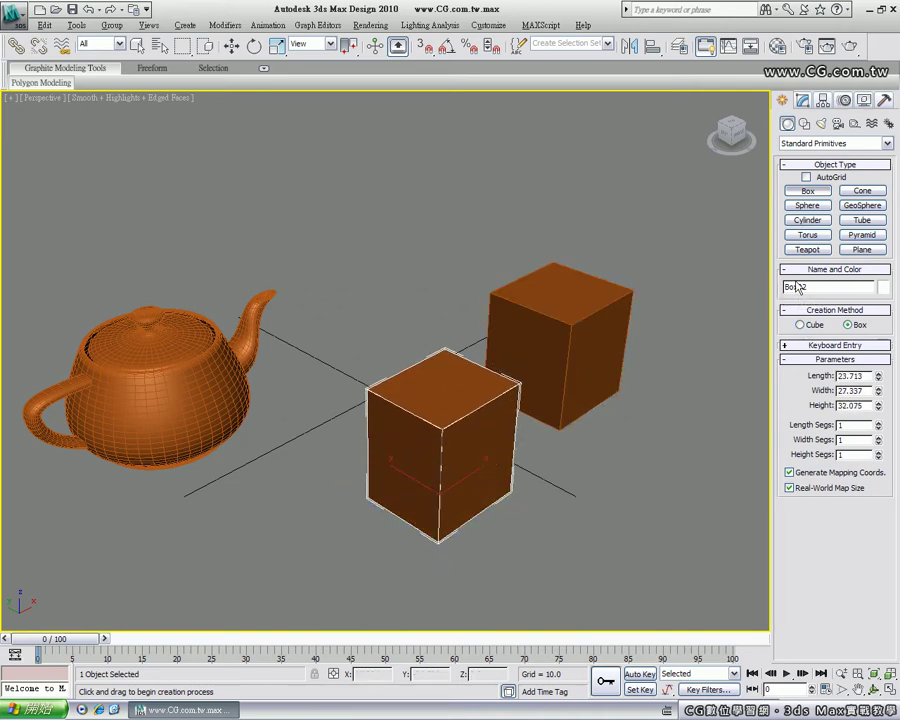
drag(602, 457, 714, 437)
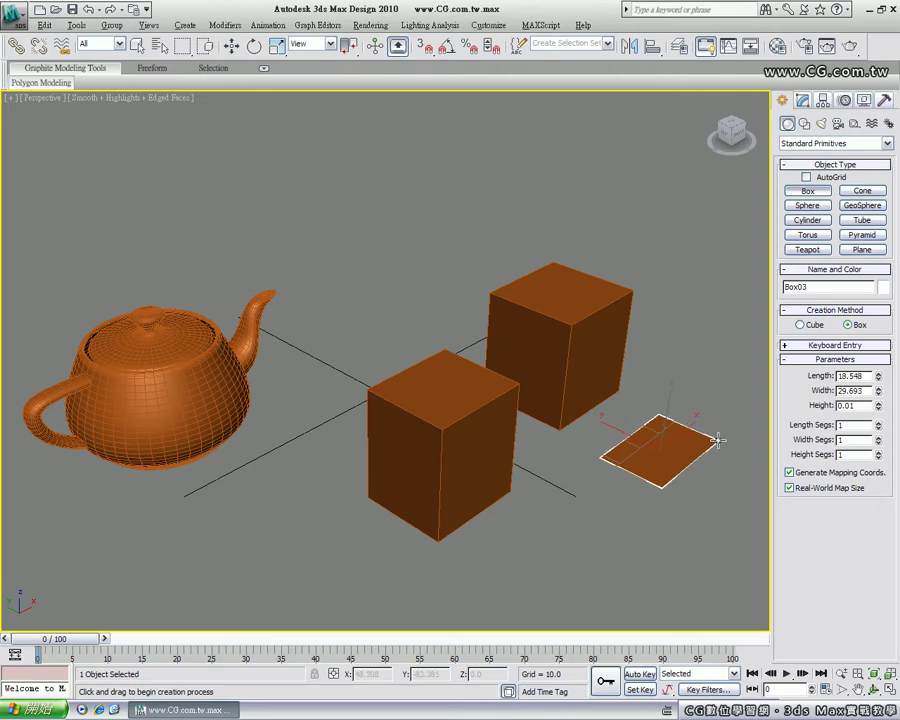
click(718, 360)
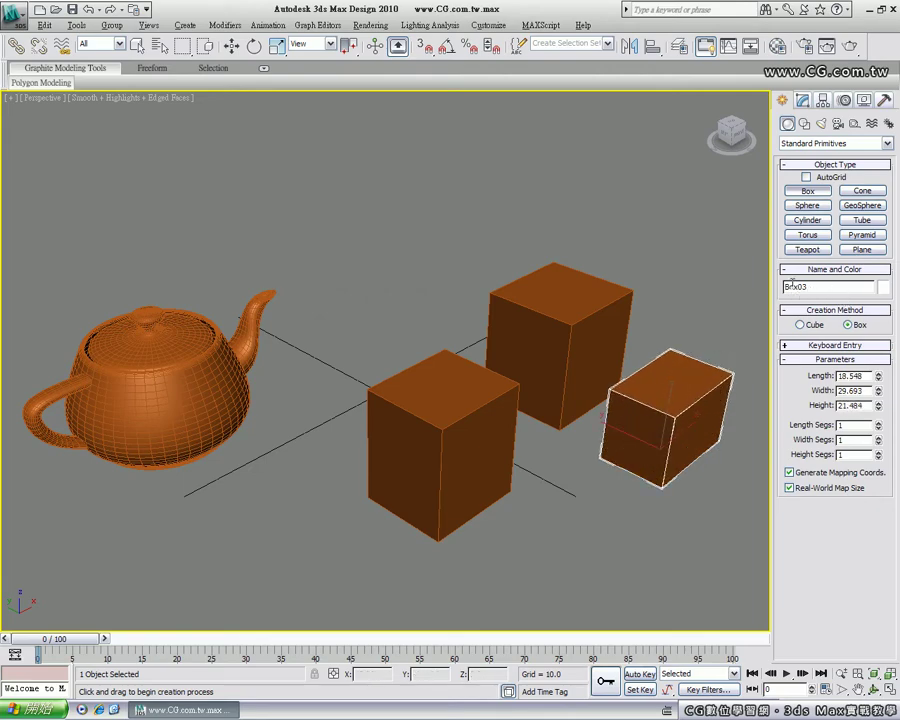
- Add a small sphere below the teapot and a larger sphere above the boxes
click(807, 205)
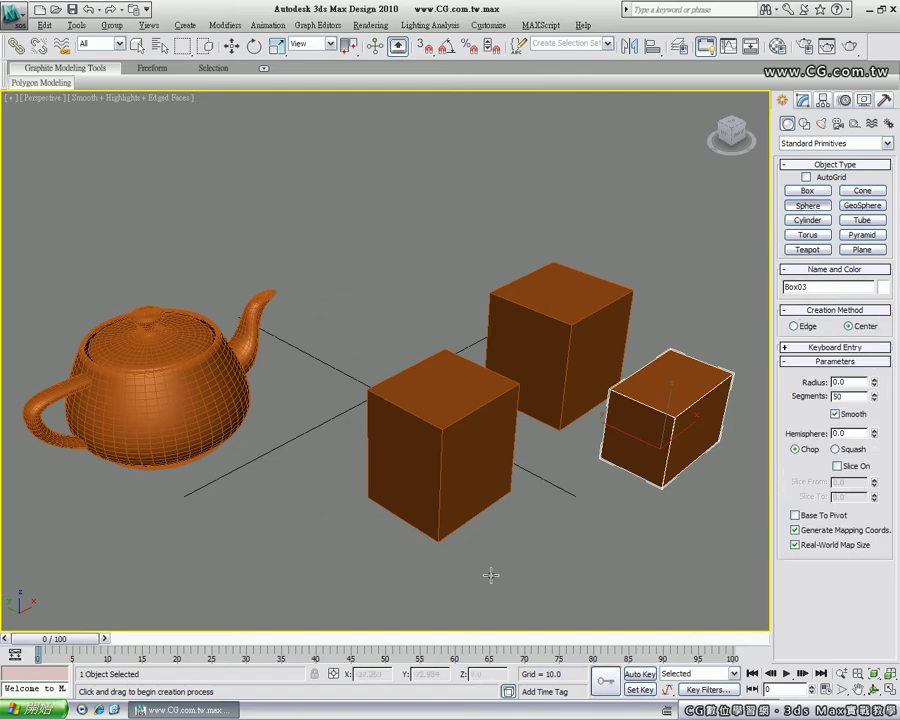
drag(228, 535, 280, 536)
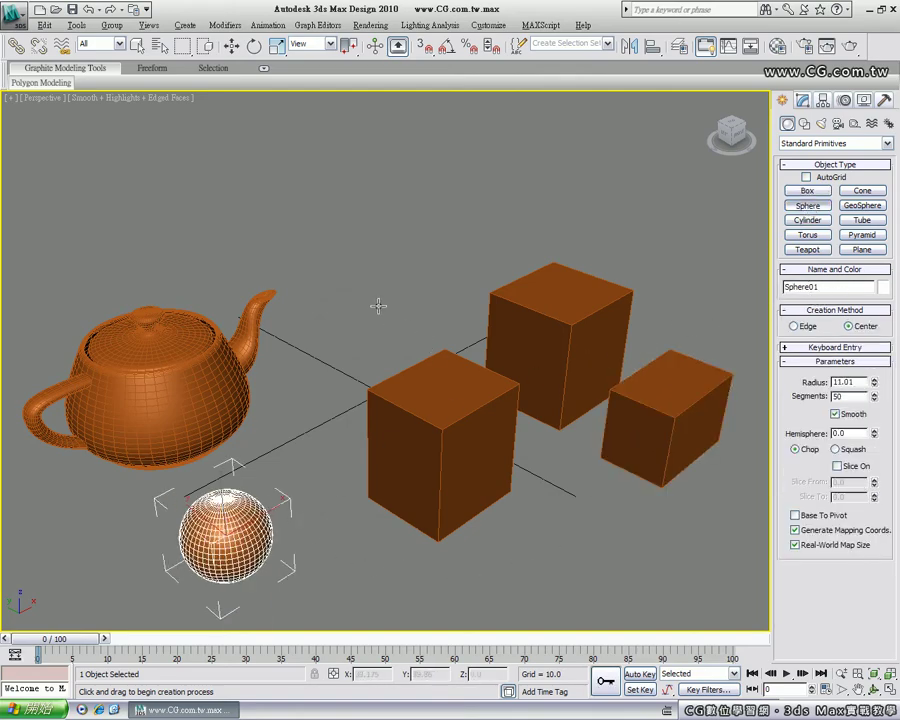
drag(374, 297, 396, 321)
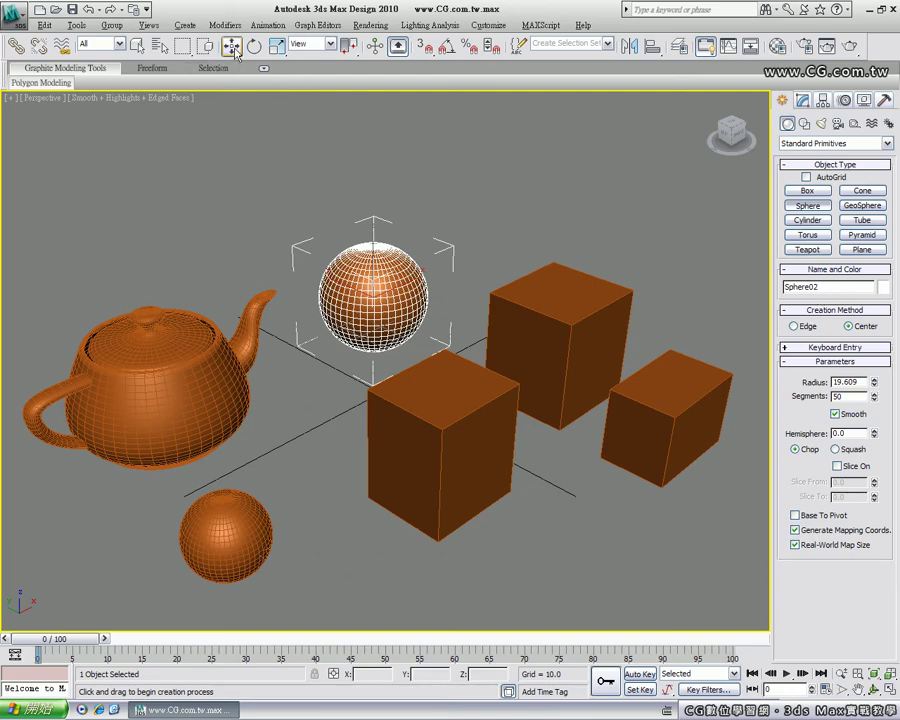
- Delete the three boxes, the large sphere and the small sphere, then reselect the teapot
click(231, 45)
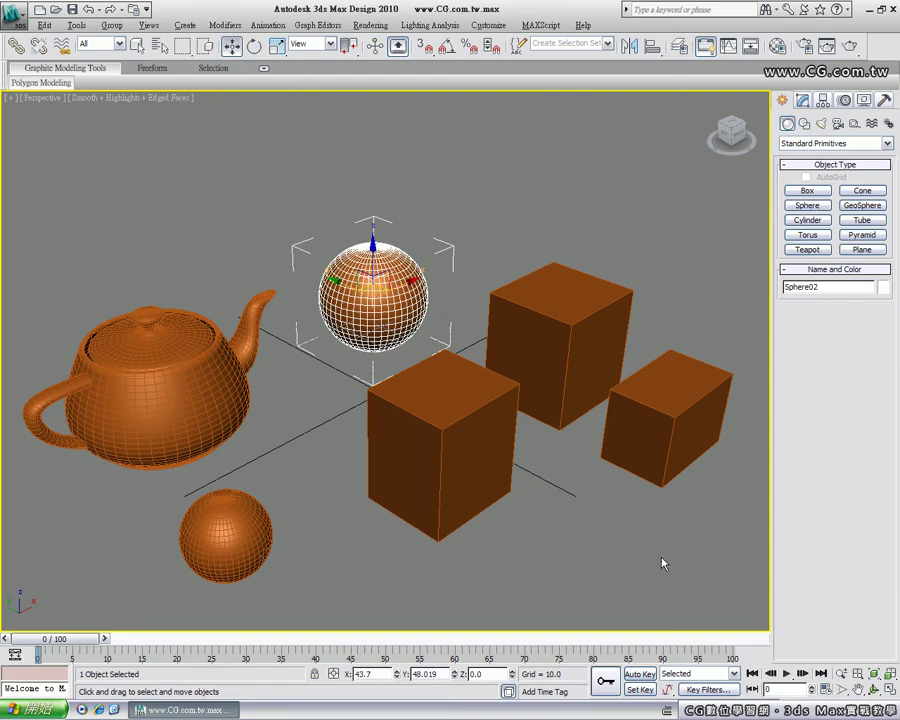
drag(662, 563, 364, 287)
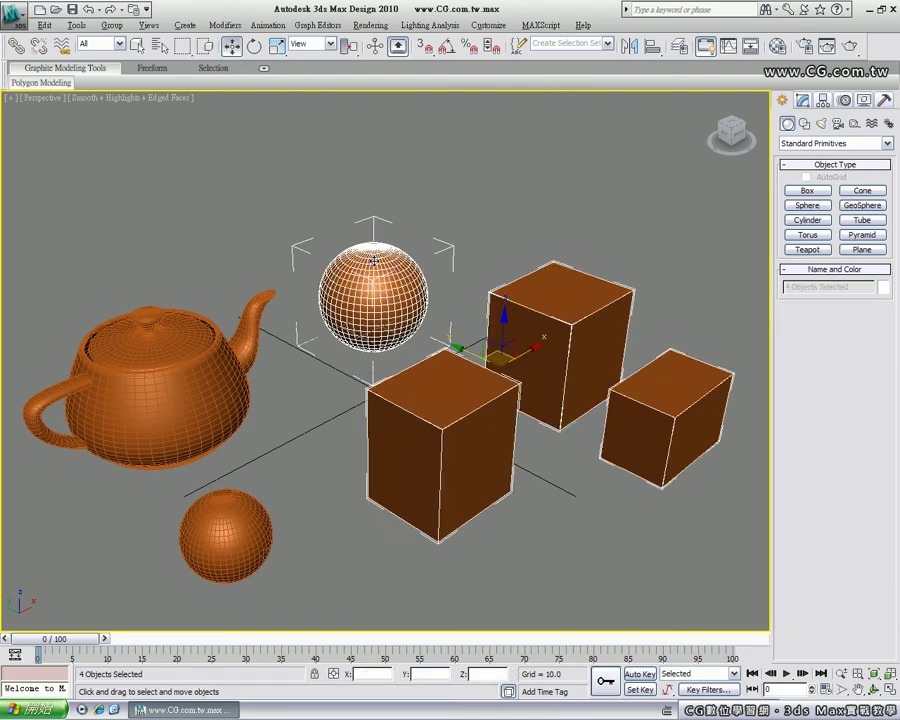
key(Delete)
click(245, 518)
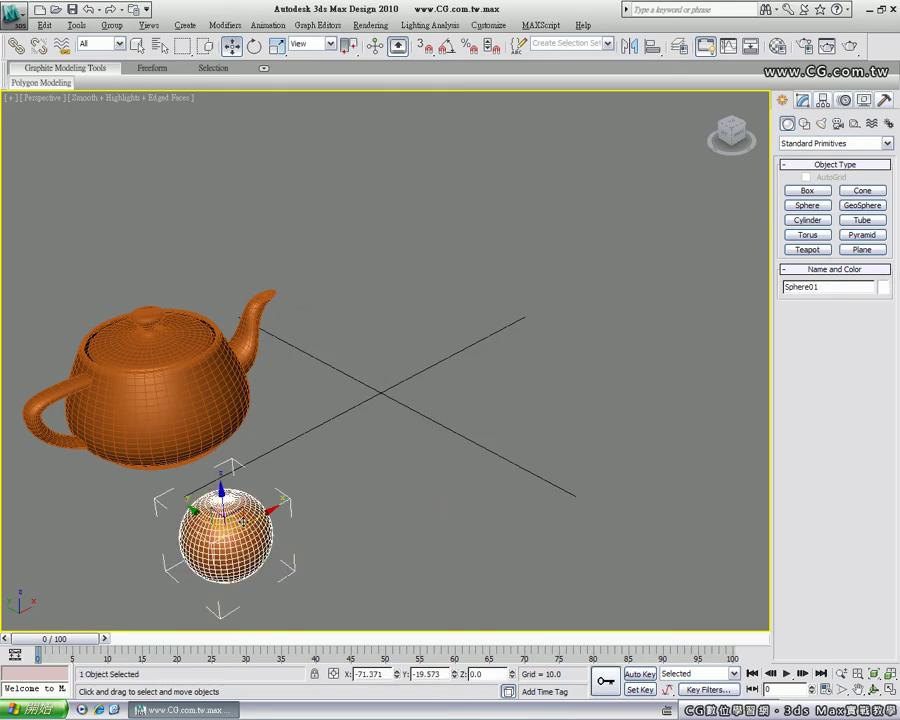
key(Delete)
click(217, 398)
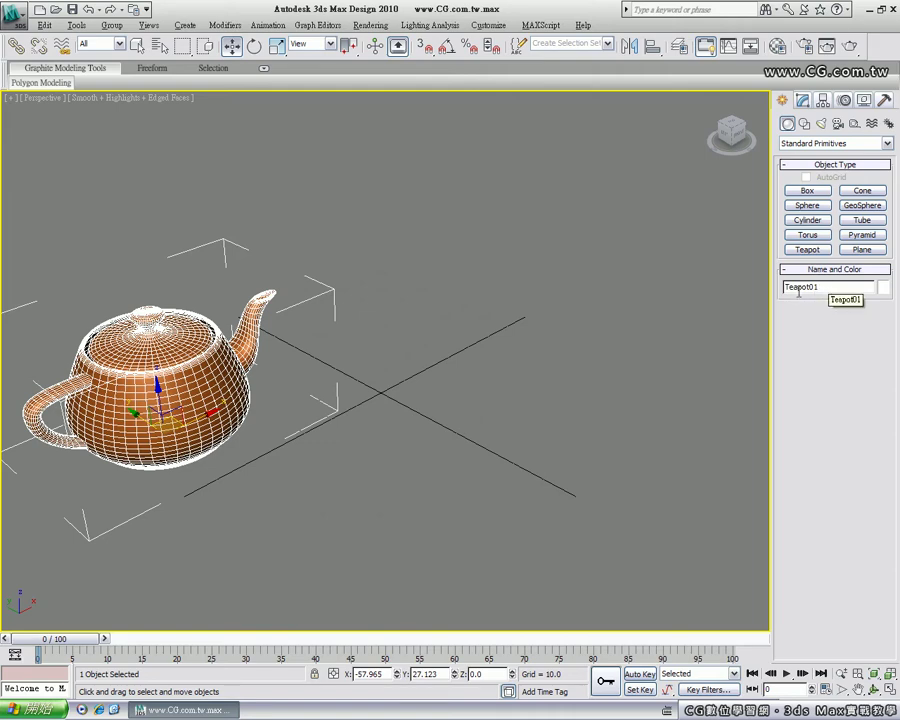
- Change the teapot's name from Teapot01 to MyTeapot
drag(810, 287, 859, 291)
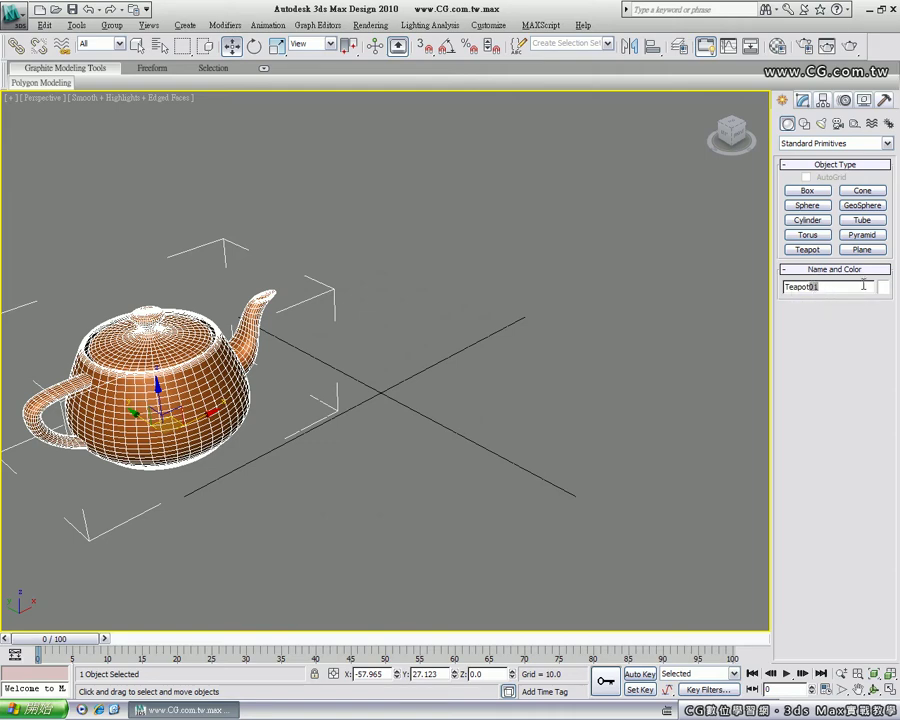
key(BackSpace)
key(Home)
text(My)
- Try pink and then white as the teapot's object colour
click(883, 289)
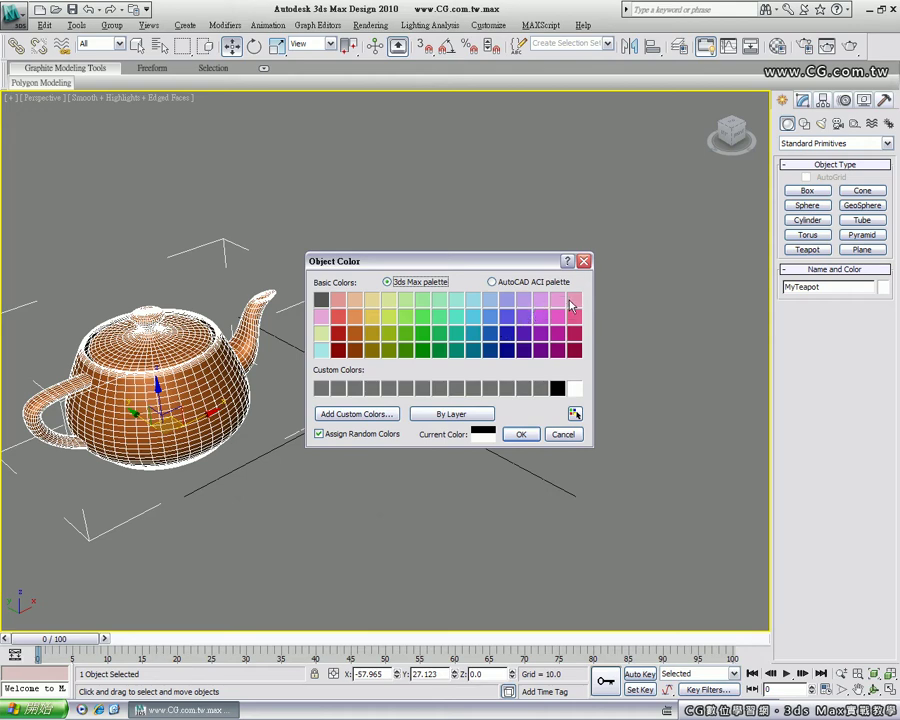
click(574, 300)
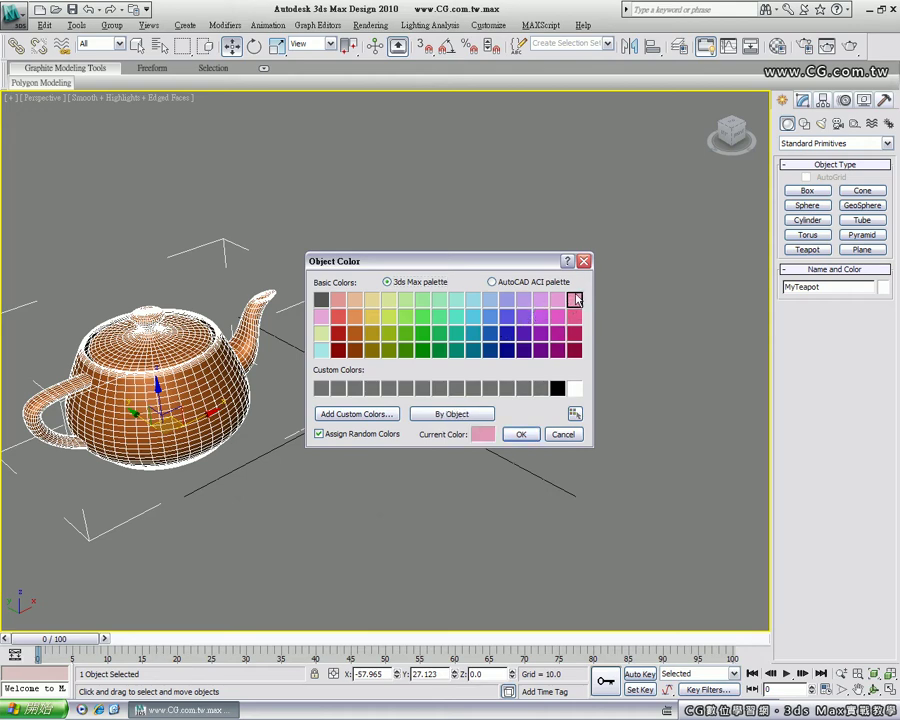
click(520, 434)
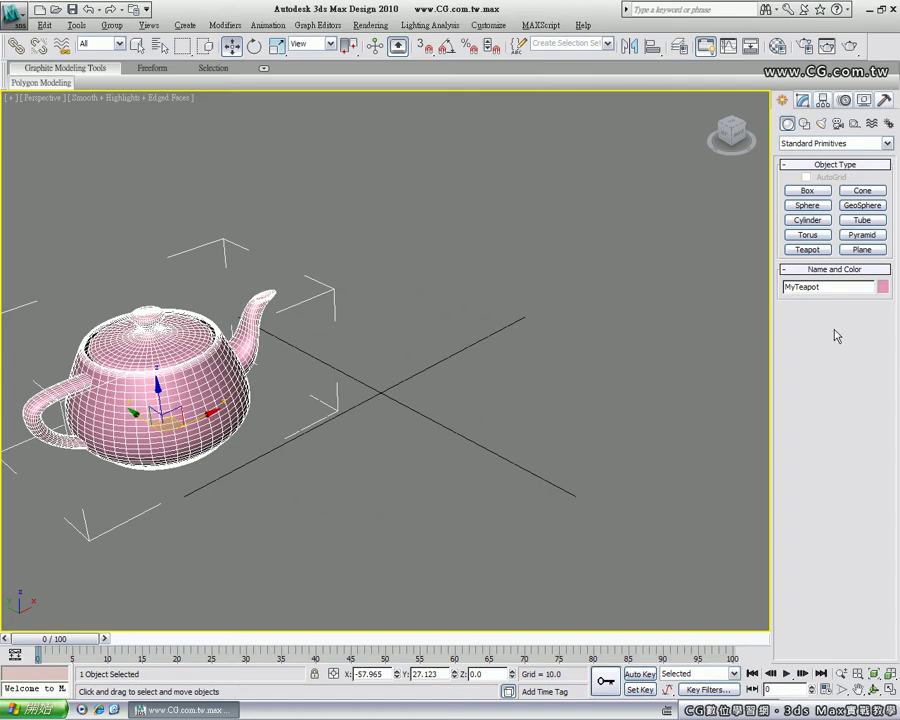
click(883, 287)
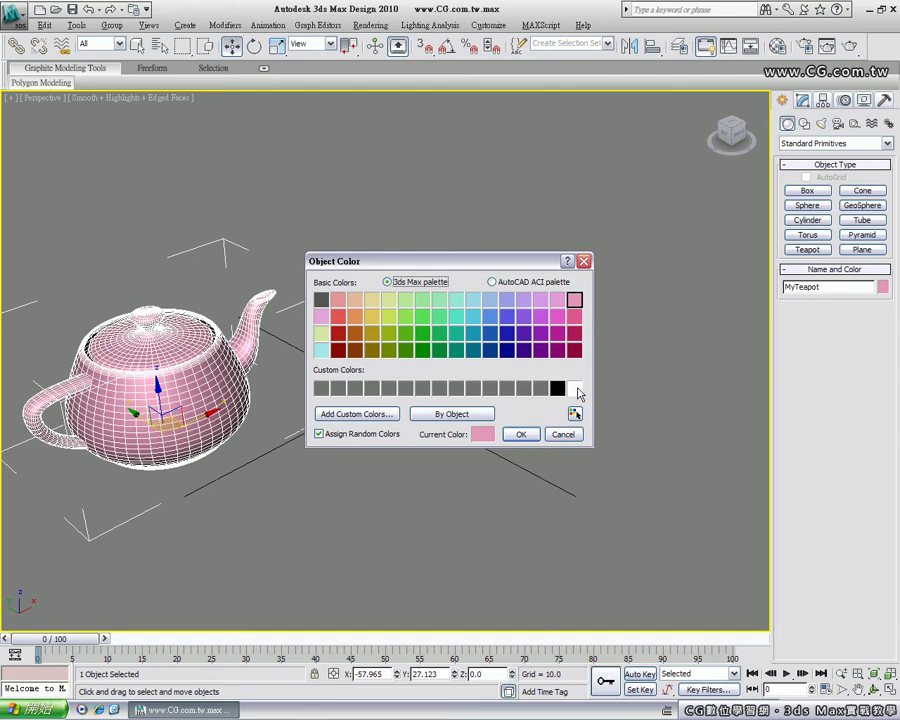
click(575, 389)
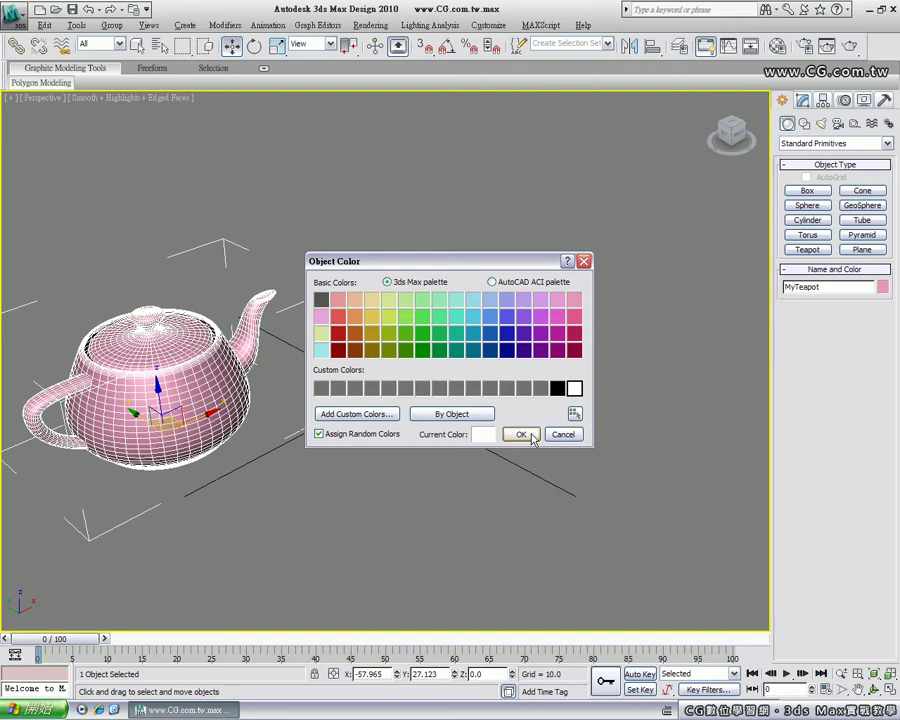
click(521, 434)
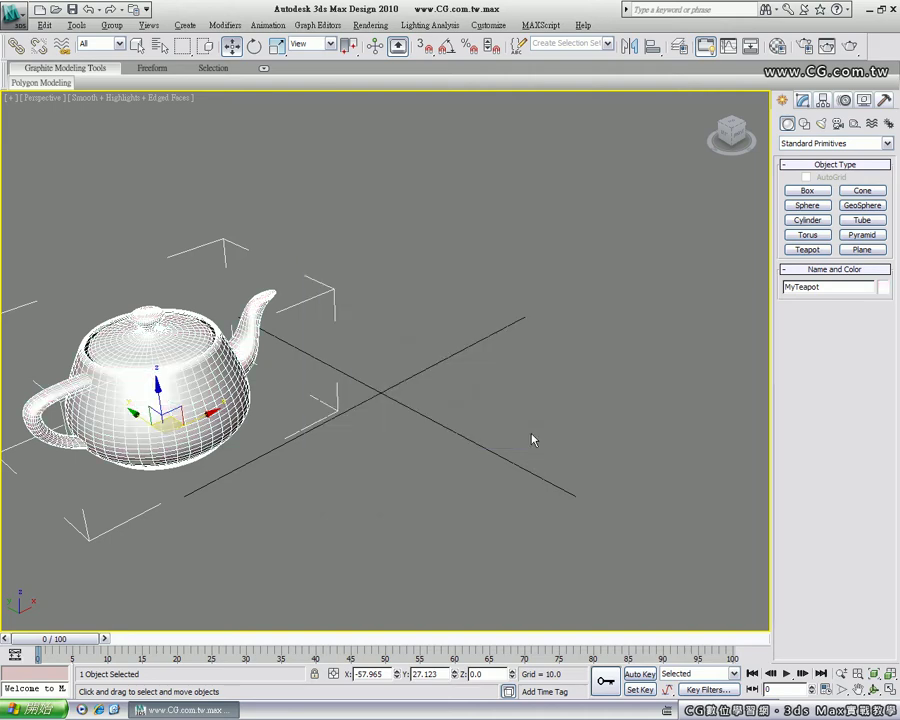
- Set MyTeapot's object colour to grey
click(884, 288)
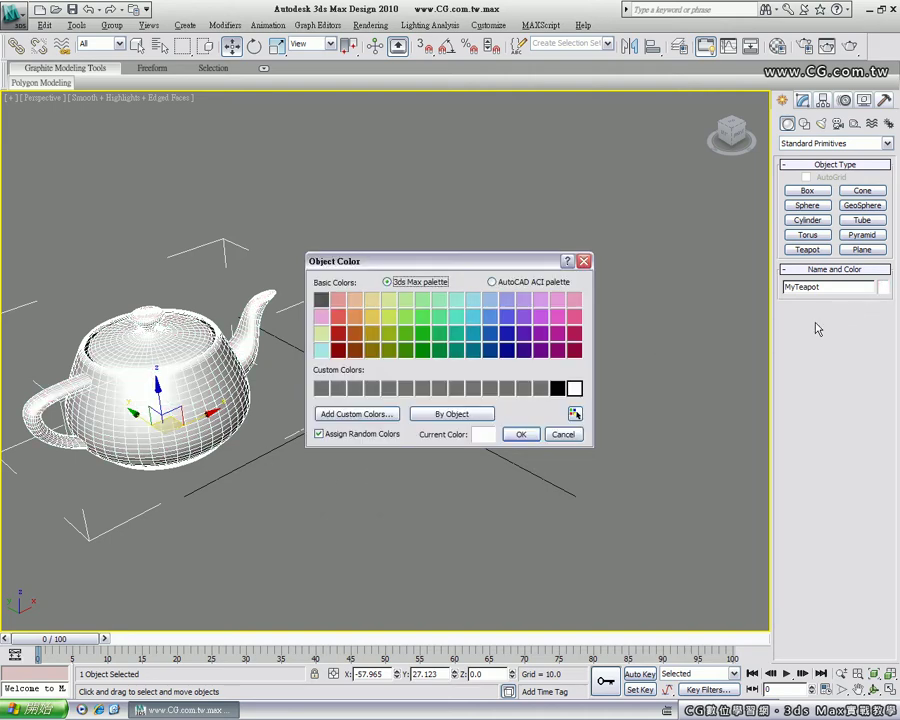
click(541, 388)
click(536, 430)
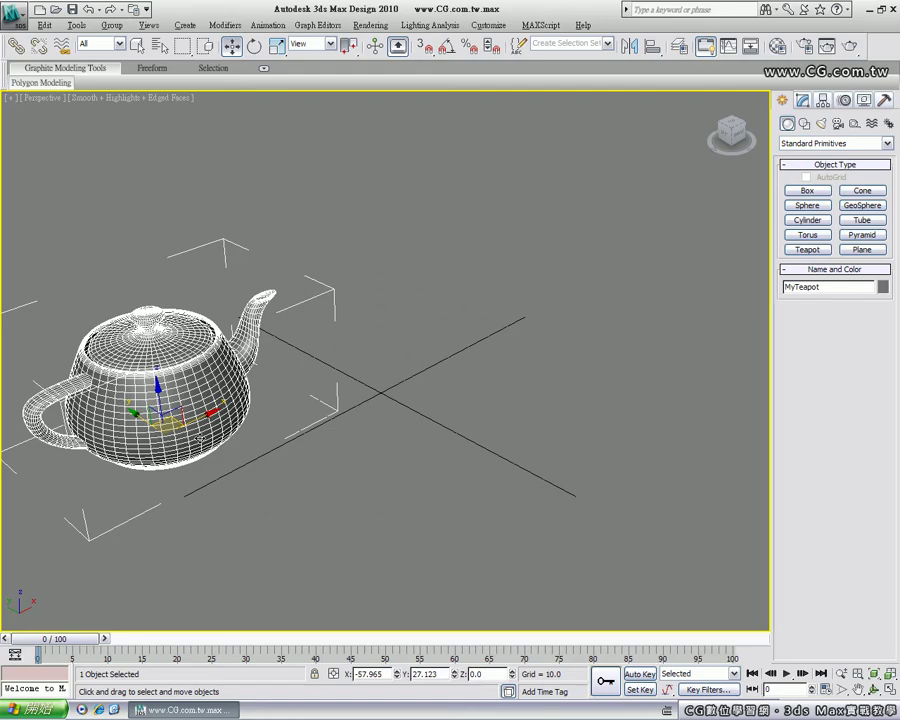
- Drag MyTeapot up off the grid to X 0.553, Y -38.586, Z 55.307
drag(148, 292, 320, 202)
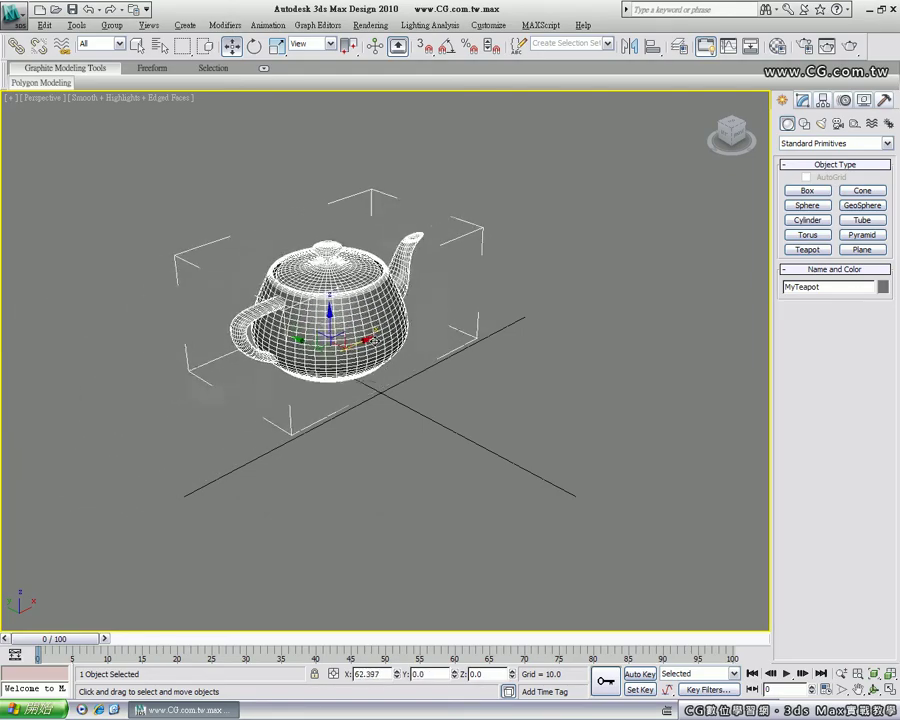
mouse_move(365, 340)
mouse_down()
mouse_move(240, 398)
mouse_move(408, 325)
mouse_move(287, 345)
mouse_move(376, 394)
mouse_move(378, 422)
mouse_move(297, 362)
mouse_move(440, 418)
mouse_move(484, 395)
mouse_move(481, 148)
mouse_up()
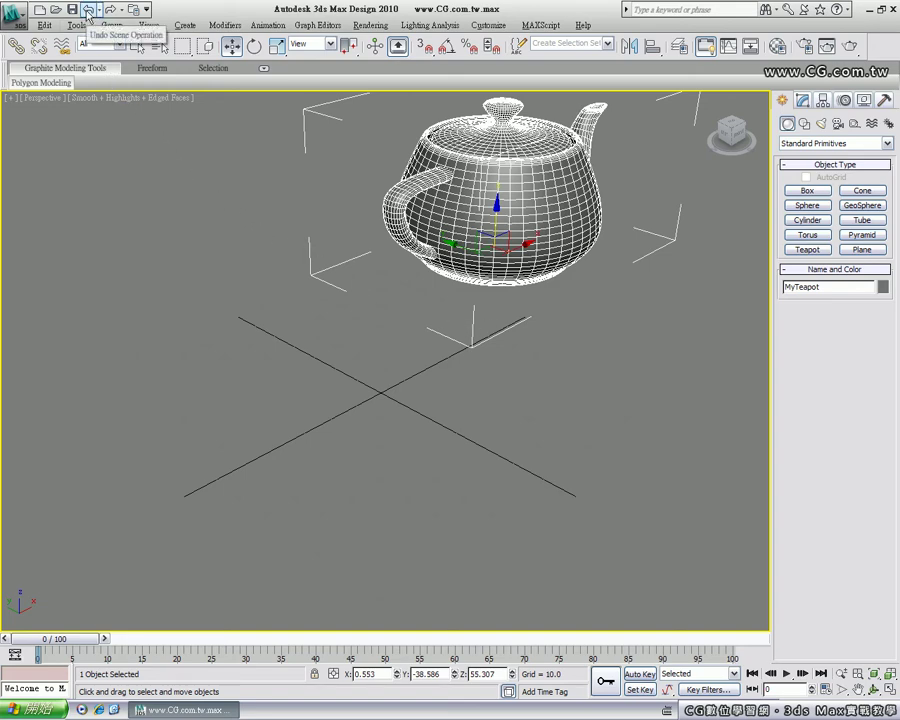
- Undo three teapot moves, then redo two of them
click(88, 10)
click(88, 10)
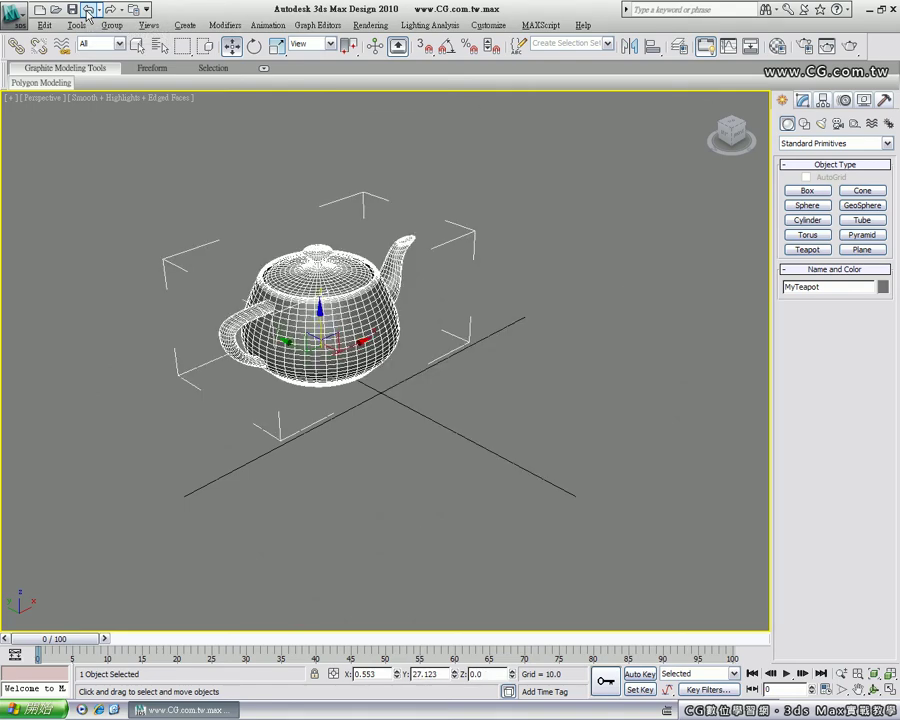
click(88, 10)
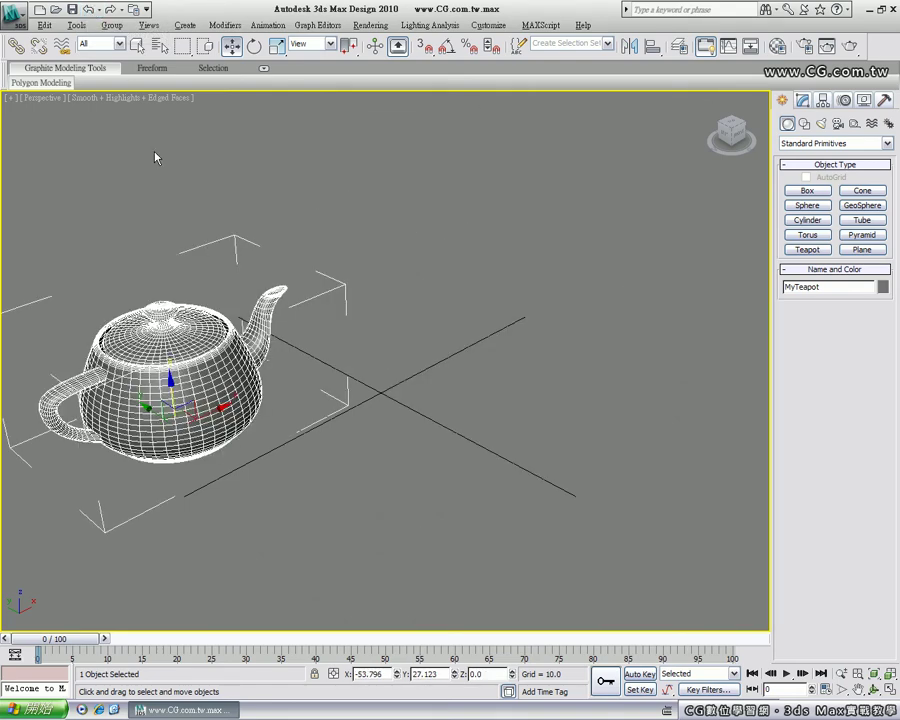
click(108, 10)
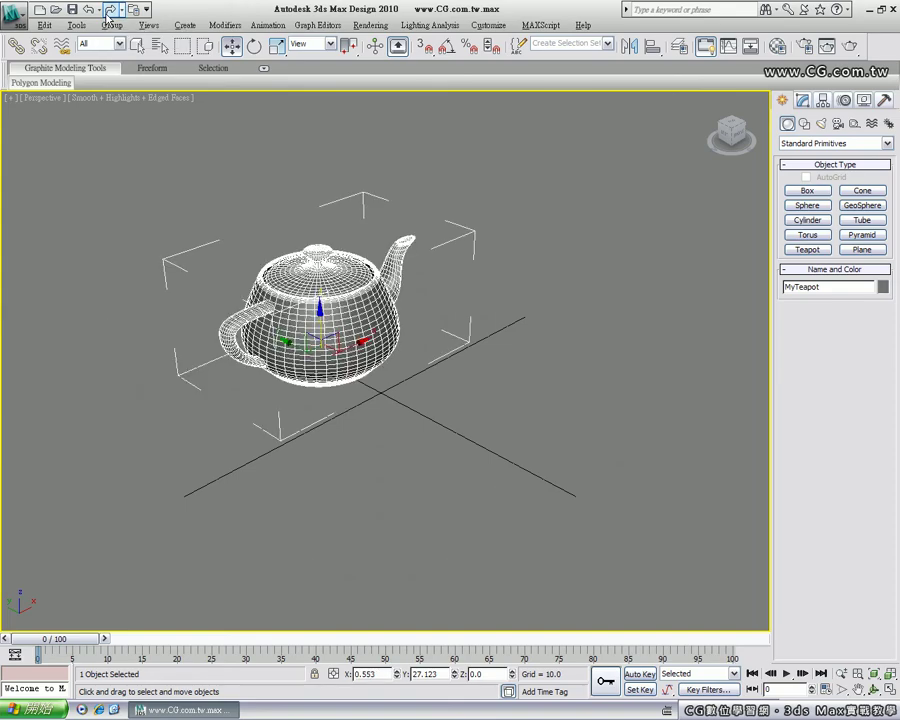
click(108, 10)
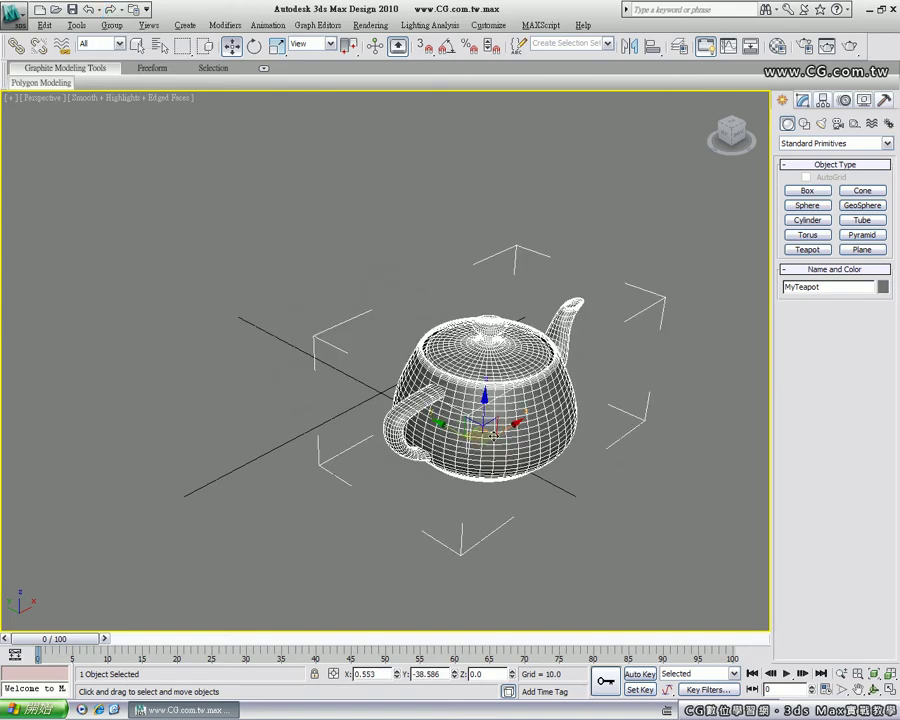
- Move the teapot back onto the grid centre at X -3.45, Y -5.405, Z 0
mouse_move(453, 450)
mouse_down()
mouse_move(415, 470)
mouse_move(398, 410)
mouse_move(418, 379)
mouse_up()
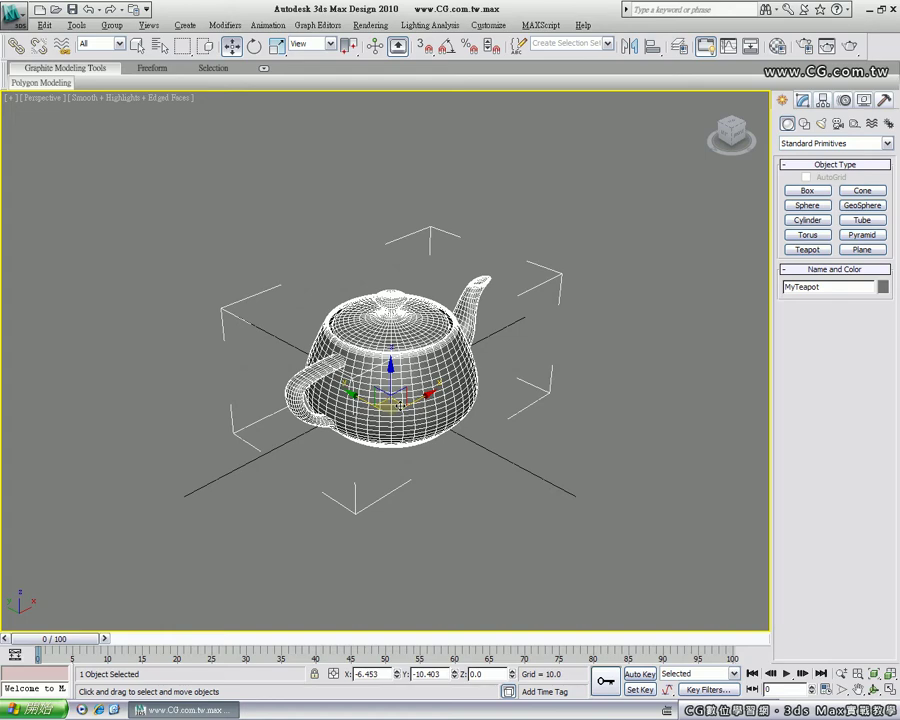
mouse_move(399, 404)
mouse_down()
mouse_move(359, 383)
mouse_move(293, 459)
mouse_move(489, 429)
mouse_move(342, 384)
mouse_move(420, 466)
mouse_move(426, 428)
mouse_move(303, 384)
mouse_move(456, 470)
mouse_move(385, 389)
mouse_move(326, 465)
mouse_move(439, 411)
mouse_move(315, 447)
mouse_move(490, 412)
mouse_move(280, 478)
mouse_move(480, 442)
mouse_move(298, 452)
mouse_move(404, 384)
mouse_move(291, 382)
mouse_move(462, 442)
mouse_move(445, 343)
mouse_move(295, 430)
mouse_move(476, 474)
mouse_move(374, 420)
mouse_move(368, 463)
mouse_move(388, 376)
mouse_move(398, 392)
mouse_up()
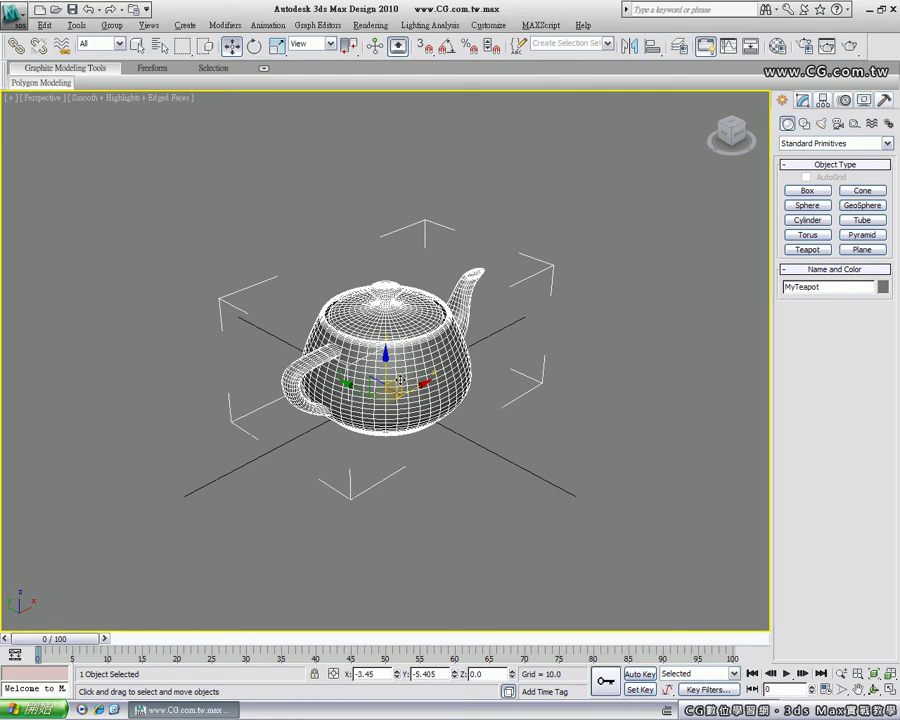
mouse_move(398, 381)
mouse_down()
mouse_move(376, 382)
mouse_move(374, 291)
mouse_move(321, 425)
mouse_move(463, 378)
mouse_move(372, 336)
mouse_move(346, 420)
mouse_move(464, 400)
mouse_move(436, 272)
mouse_move(333, 432)
mouse_move(434, 446)
mouse_move(460, 378)
mouse_move(347, 368)
mouse_move(372, 484)
mouse_move(458, 368)
mouse_move(304, 402)
mouse_move(347, 494)
mouse_move(455, 425)
mouse_move(365, 300)
mouse_move(340, 460)
mouse_move(471, 288)
mouse_move(361, 222)
mouse_up()
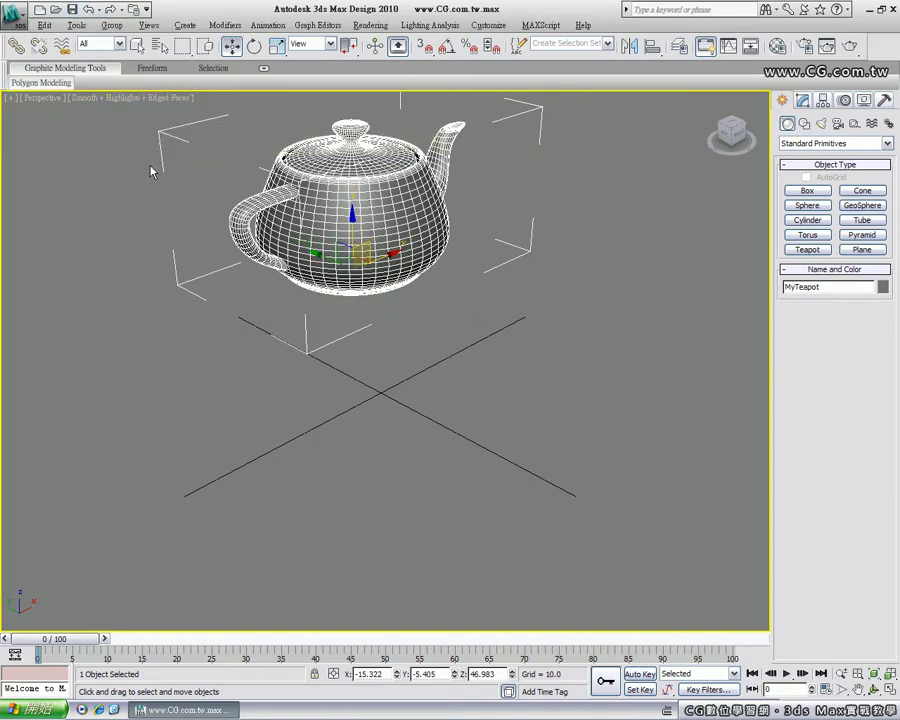
key(ctrl+z)
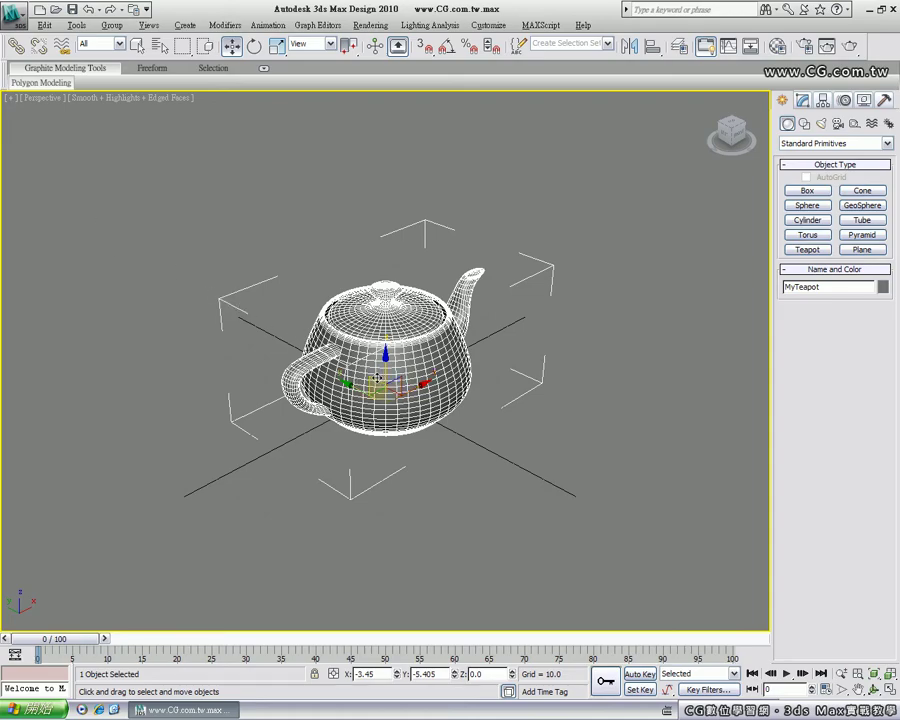
mouse_move(378, 377)
mouse_down()
mouse_move(456, 481)
mouse_move(380, 394)
mouse_move(384, 380)
mouse_up()
- Test-rotate the teapot about X, Y and its vertical axis, cancelling back to 0° rotation
click(254, 46)
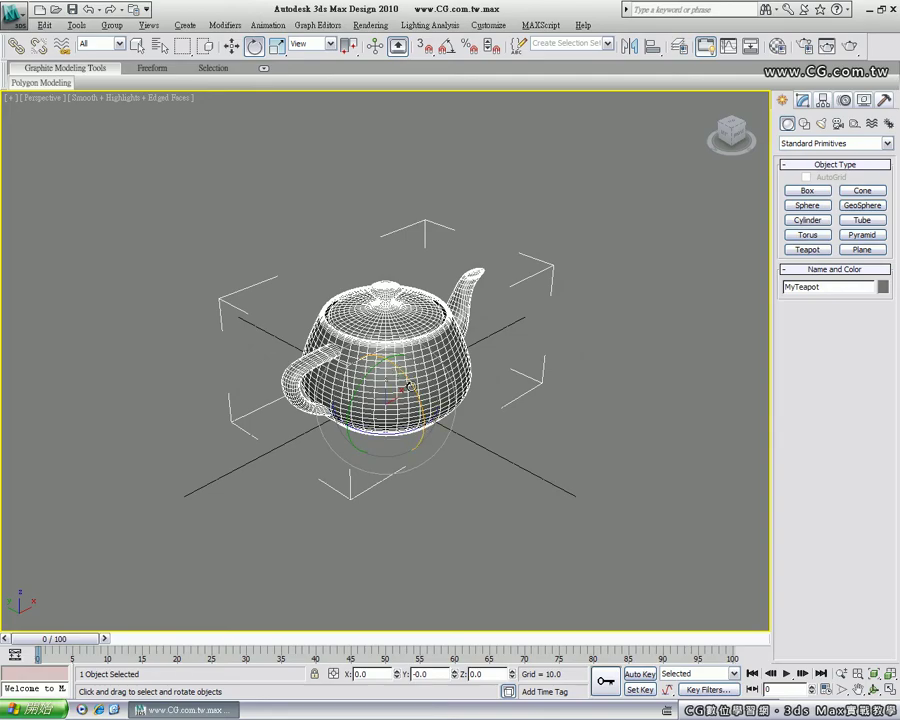
mouse_move(392, 440)
mouse_down()
mouse_move(382, 348)
mouse_move(390, 430)
mouse_move(374, 351)
mouse_up()
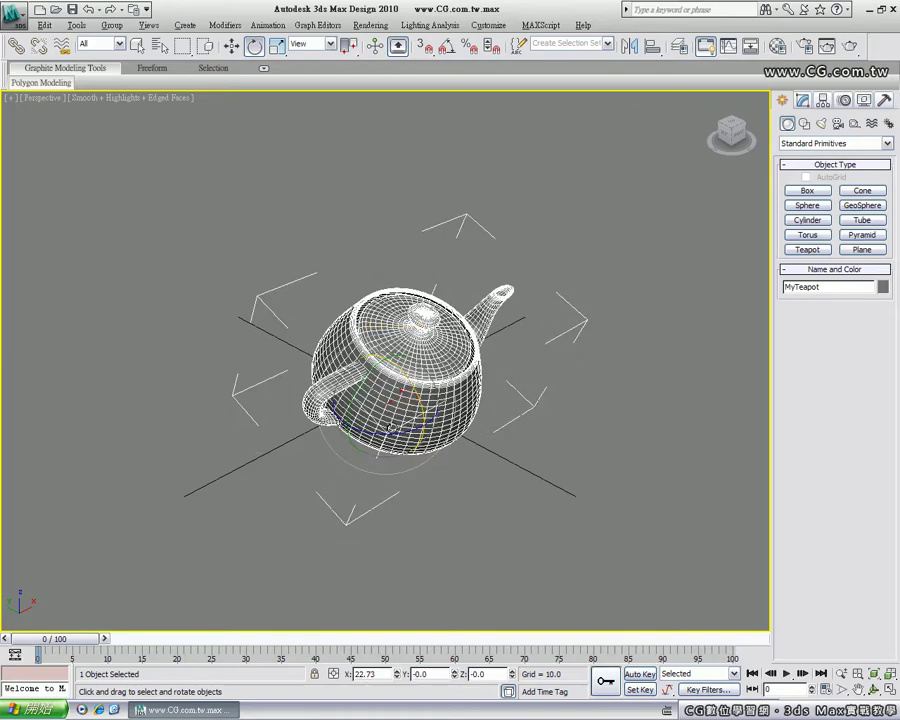
right_click(397, 397)
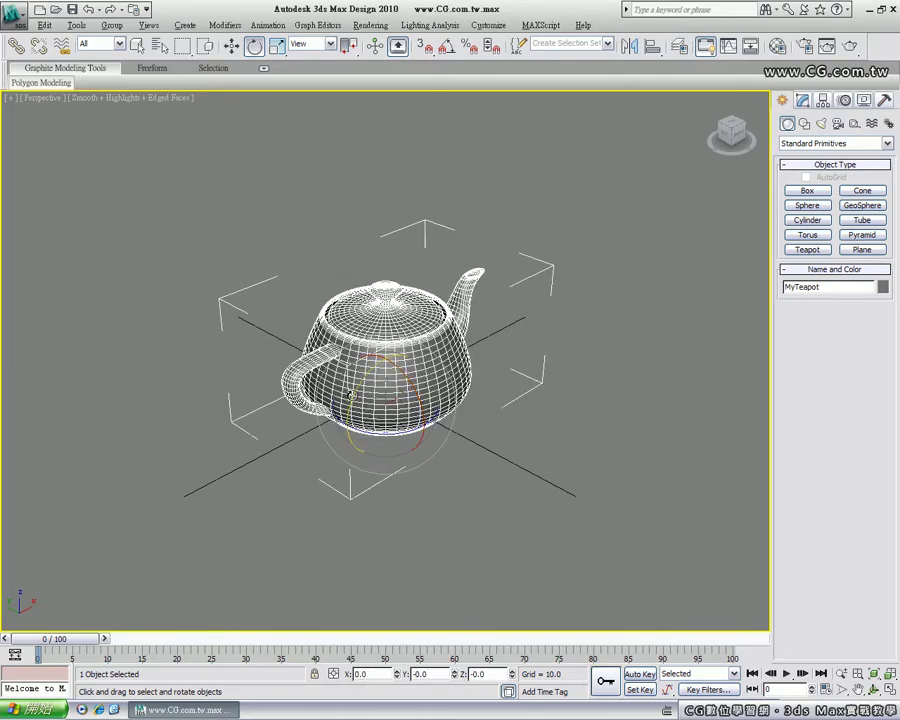
mouse_move(350, 395)
mouse_down()
mouse_move(365, 365)
mouse_move(345, 397)
mouse_move(354, 363)
mouse_move(344, 363)
mouse_move(364, 421)
mouse_up()
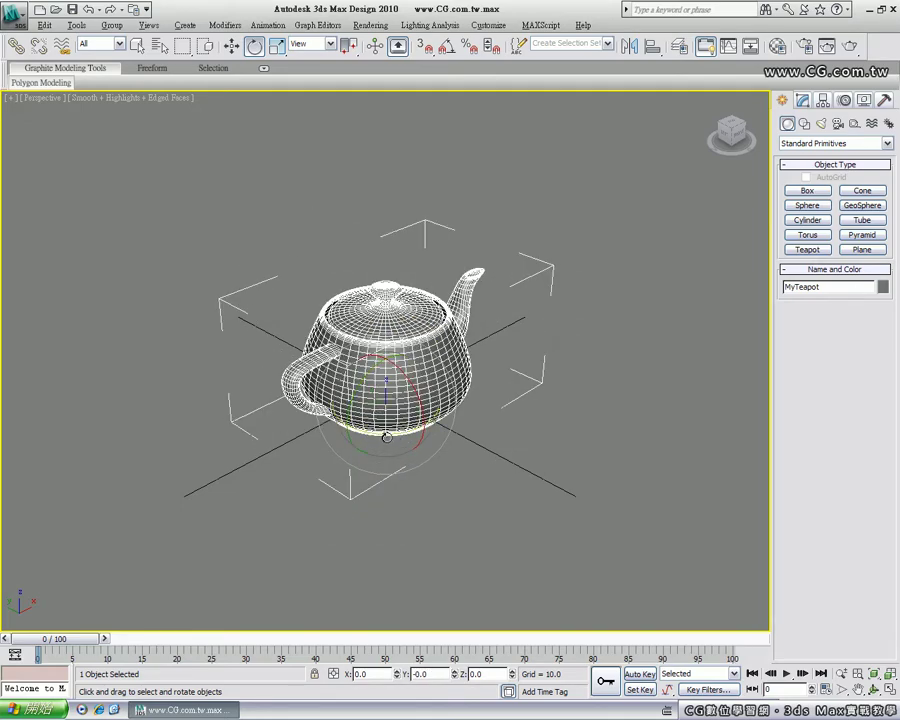
mouse_move(386, 437)
mouse_down()
mouse_move(487, 411)
mouse_move(257, 478)
mouse_up()
mouse_move(397, 434)
mouse_down()
mouse_move(460, 421)
mouse_move(483, 436)
mouse_up()
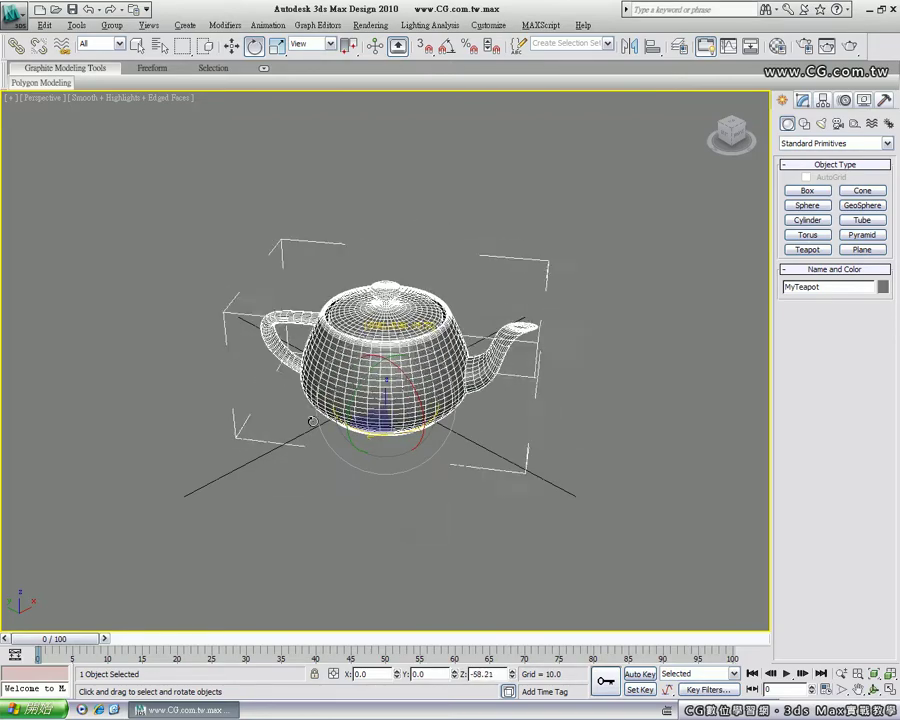
right_click(465, 440)
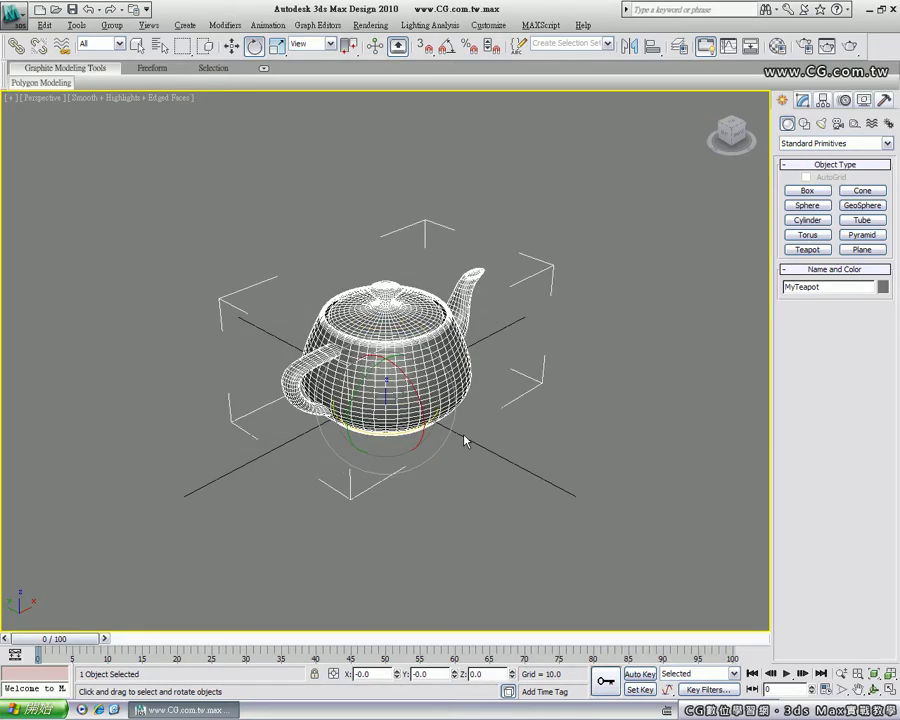
- Try a uniform scale-up of the teapot, then undo it
click(278, 46)
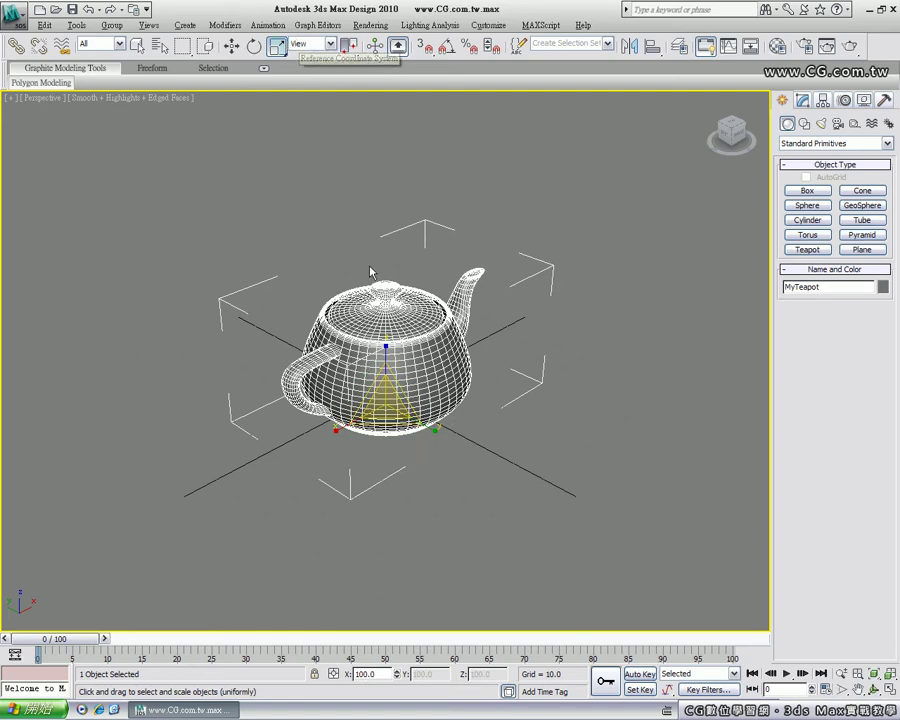
key(r)
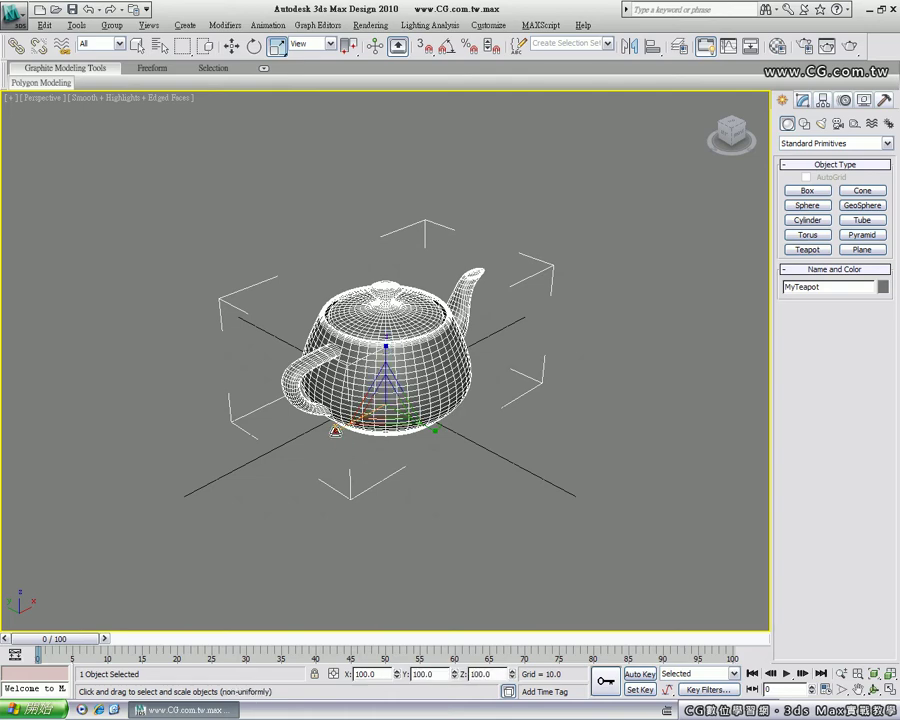
drag(336, 430, 313, 387)
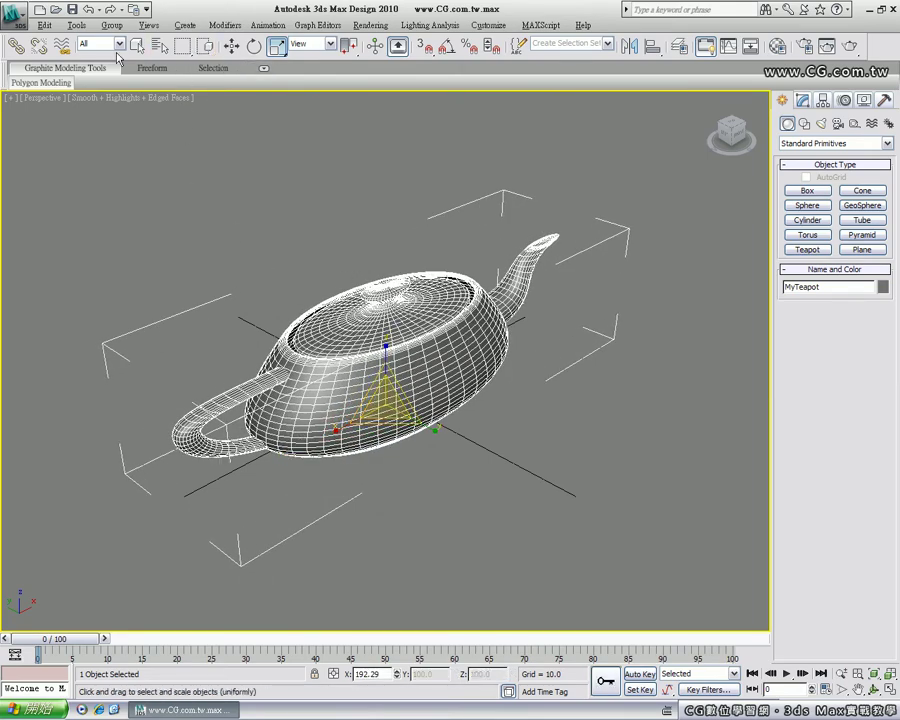
click(88, 10)
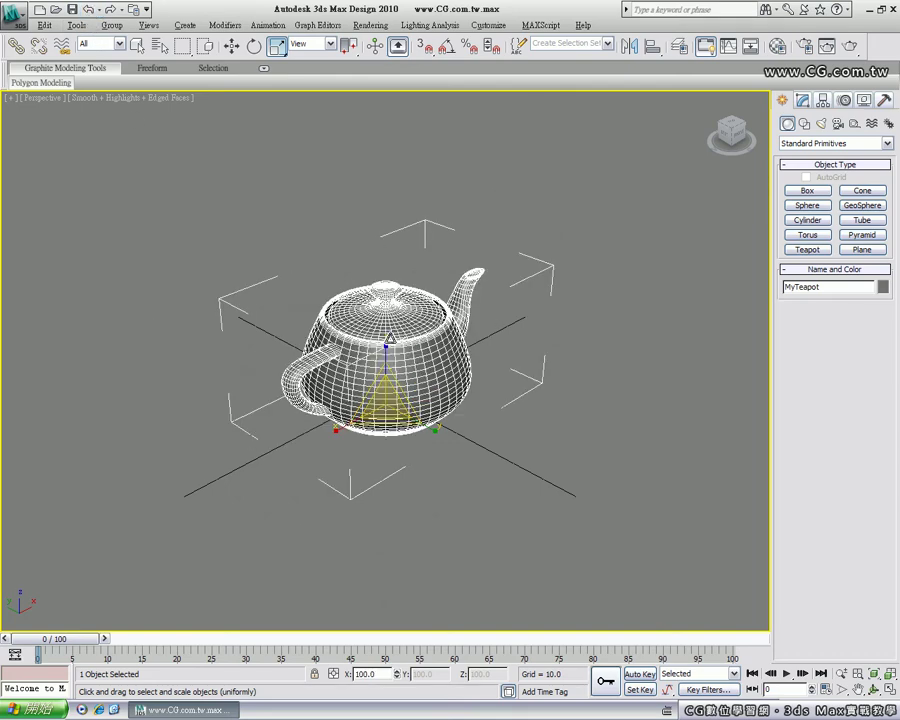
- Try and undo a Z stretch, then uniformly scale MyTeapot to 146.44%
key(r)
mouse_move(386, 349)
mouse_down()
mouse_move(386, 291)
mouse_move(386, 360)
mouse_move(384, 302)
mouse_up()
key(r)
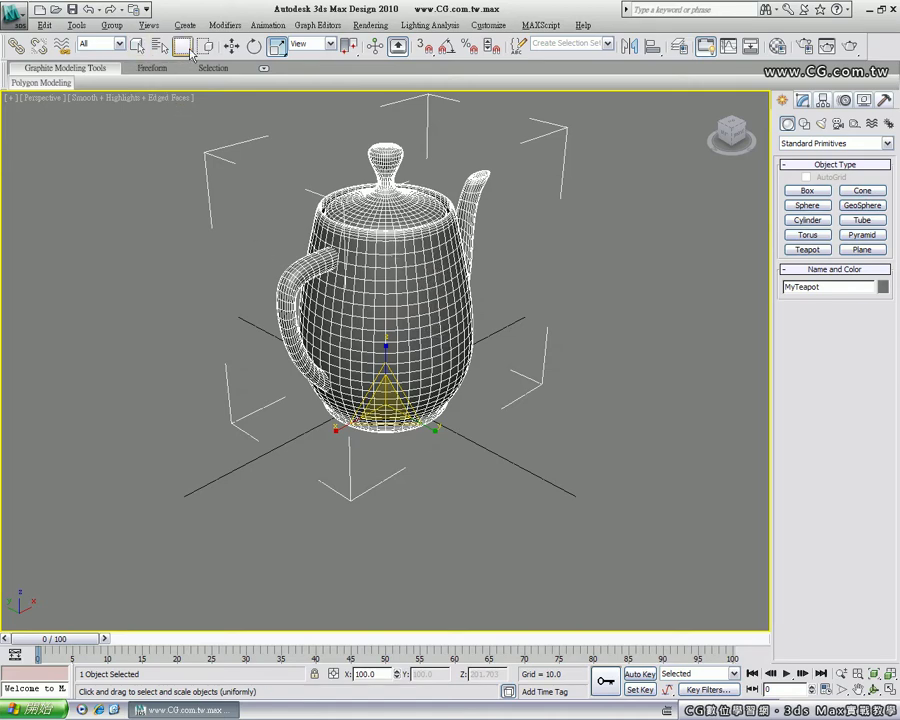
click(88, 12)
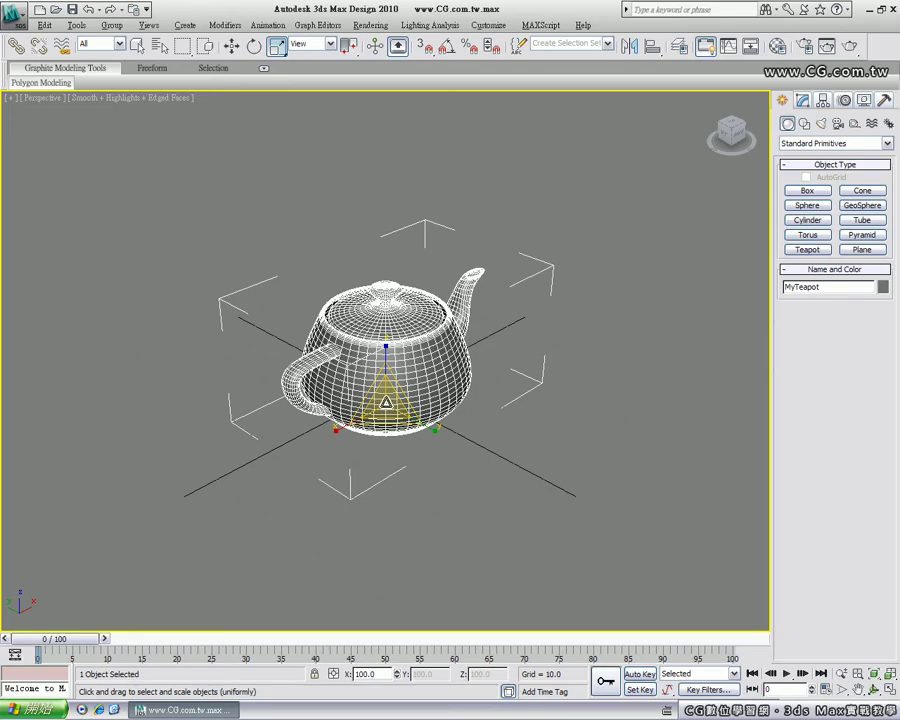
mouse_move(386, 402)
mouse_down()
mouse_move(401, 306)
mouse_move(390, 450)
mouse_move(401, 348)
mouse_move(396, 428)
mouse_move(391, 361)
mouse_move(392, 410)
mouse_move(380, 366)
mouse_up()
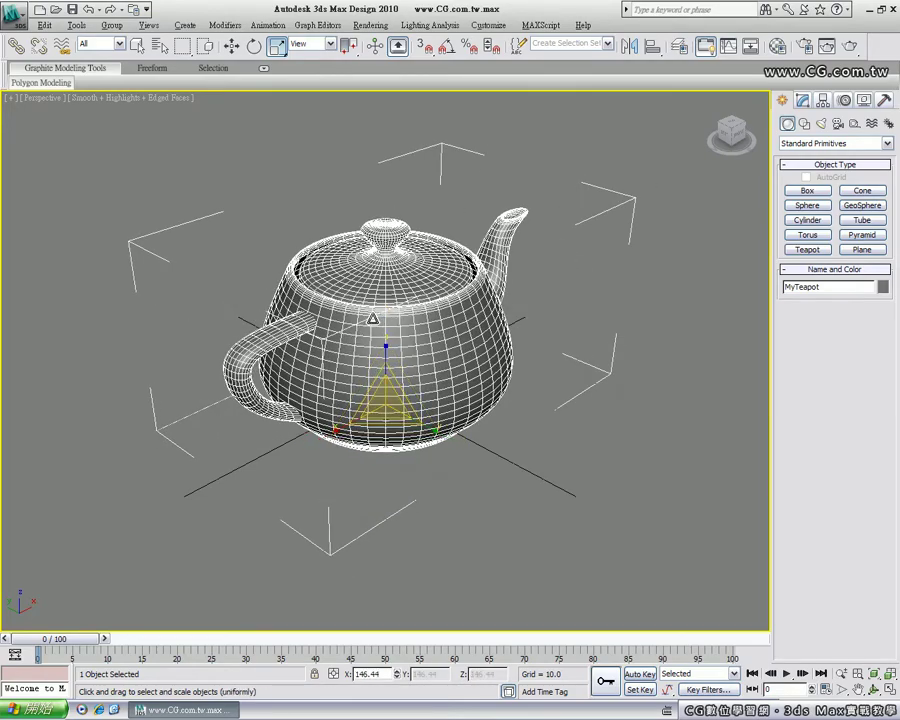
- Slide MyTeapot left along X, rotate it about Z, and scale it up to about 155%
click(231, 45)
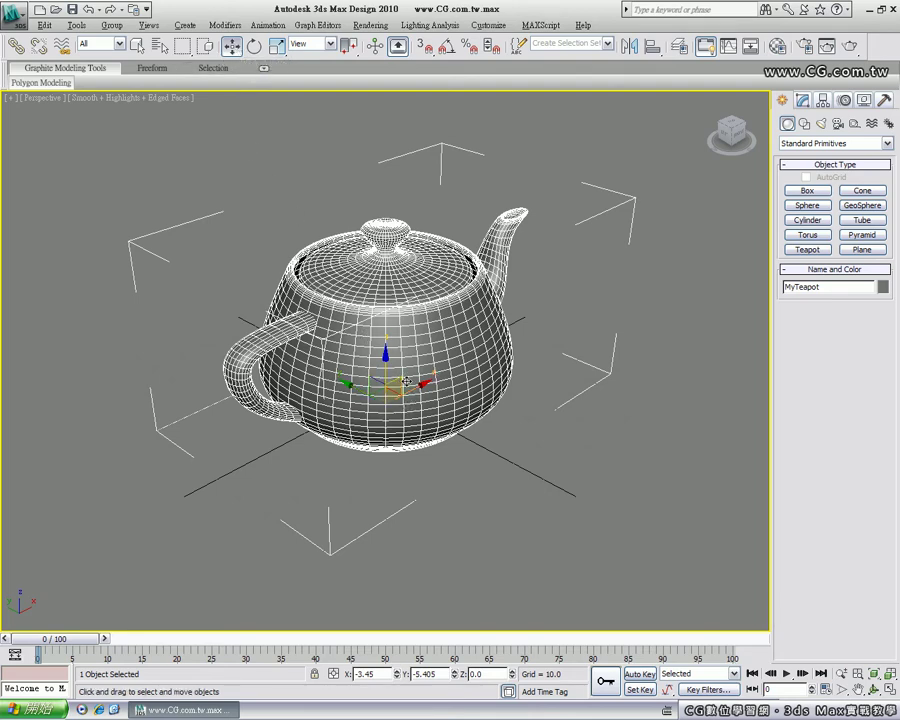
mouse_move(422, 393)
mouse_down()
mouse_move(350, 393)
mouse_move(305, 425)
mouse_move(426, 375)
mouse_move(402, 380)
mouse_up()
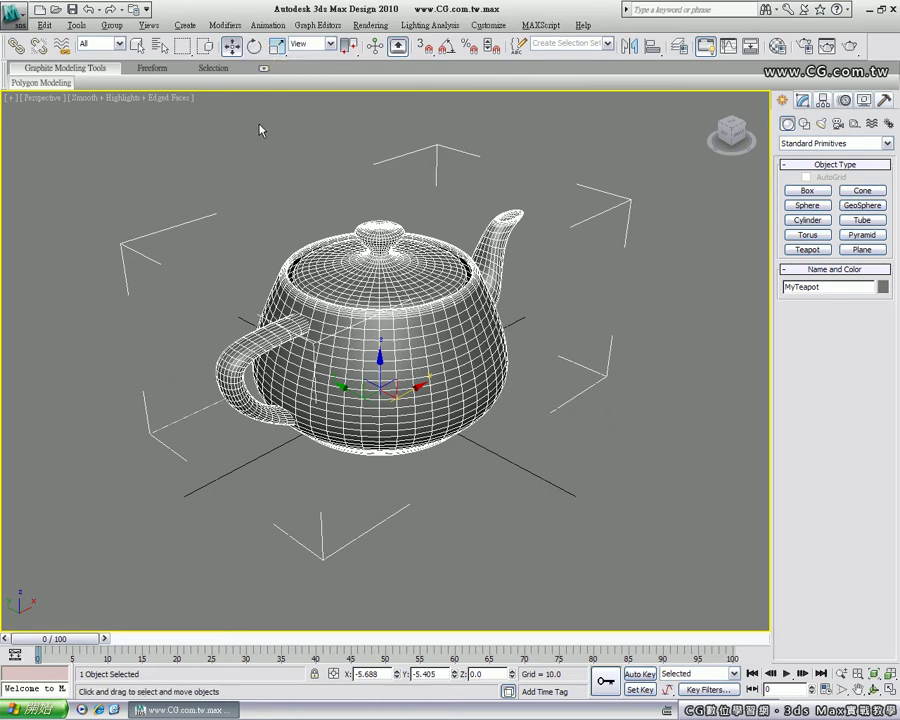
key(e)
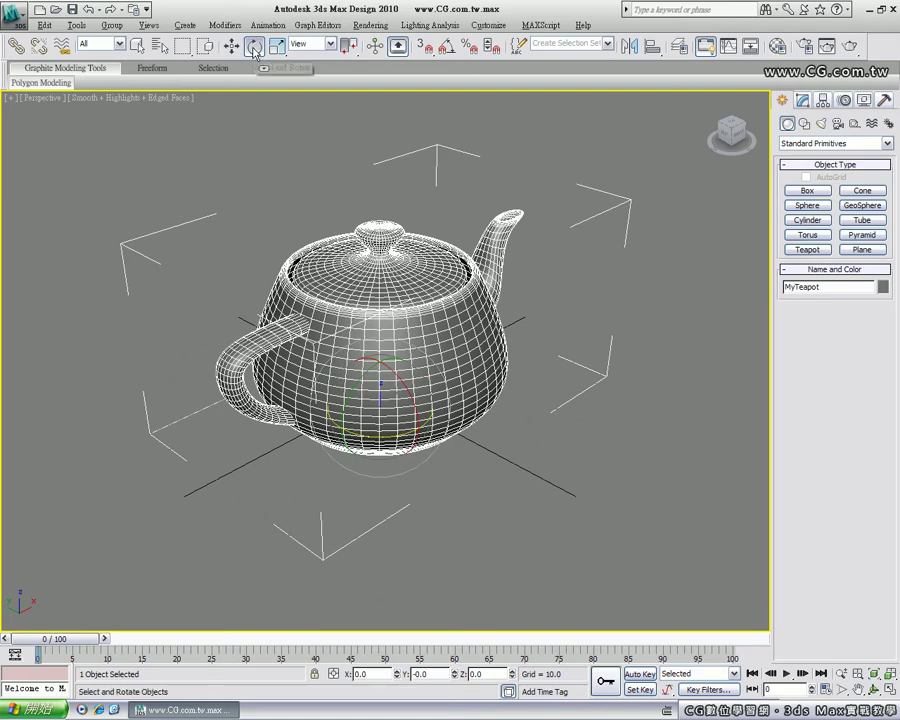
drag(383, 437, 376, 430)
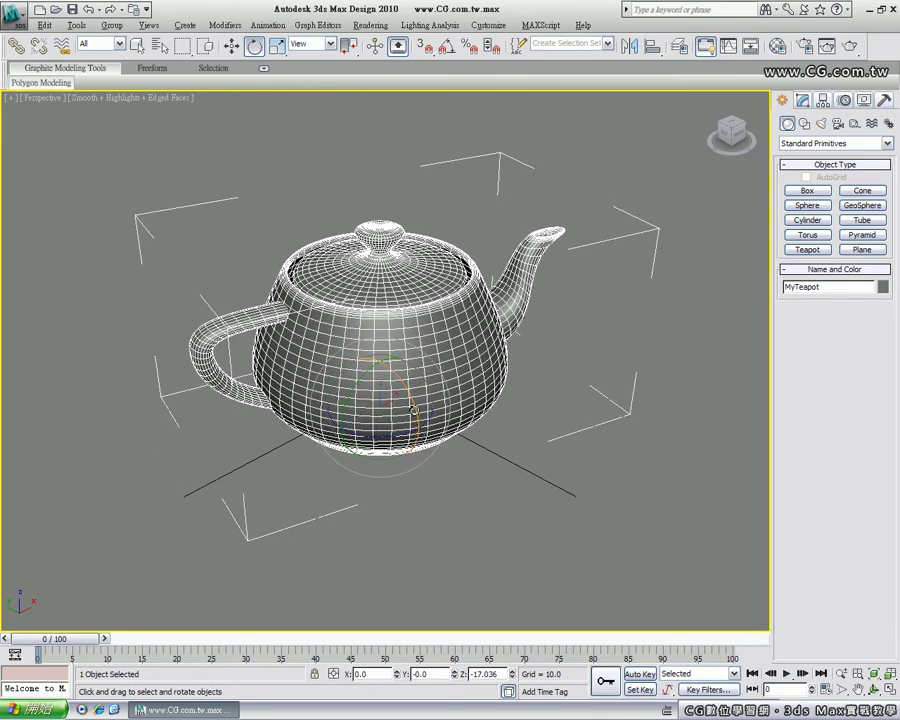
key(r)
scroll(395, 392, up, 2)
scroll(390, 377, up, 3)
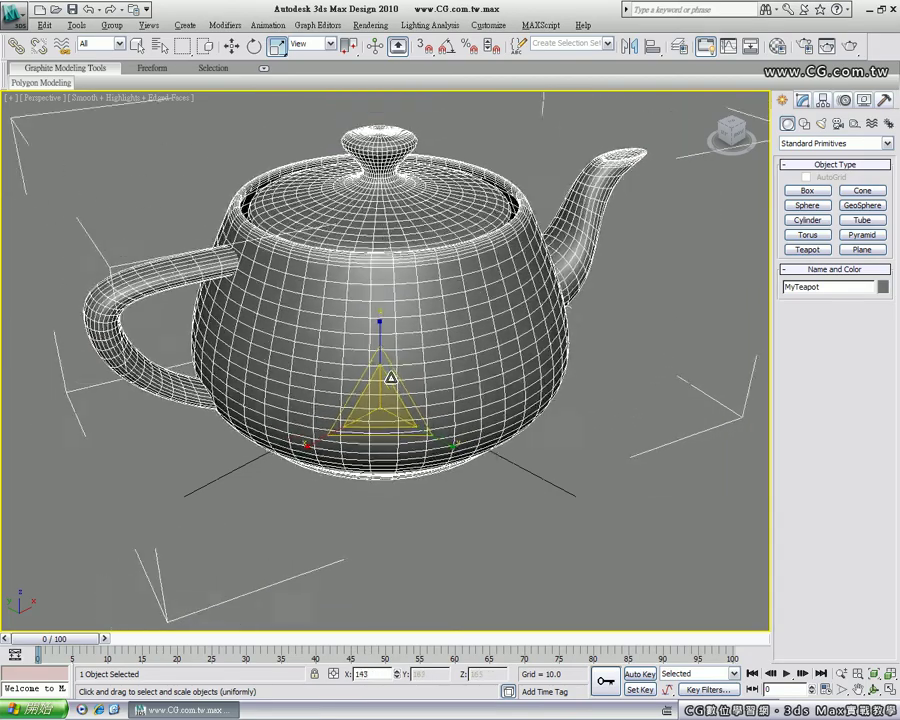
drag(390, 377, 280, 290)
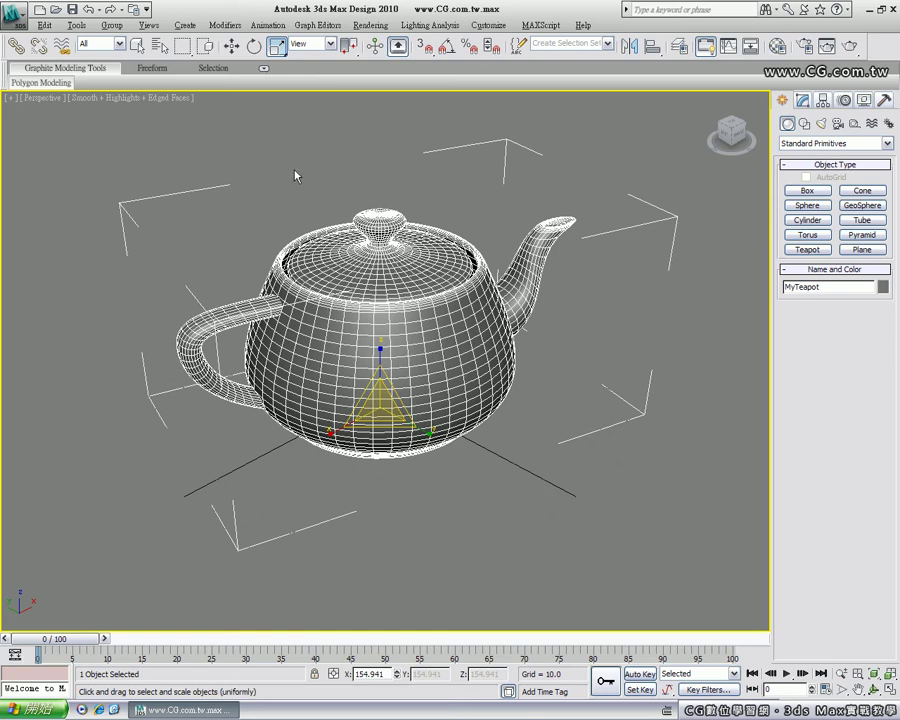
- Move MyTeapot along Y, turn its spout left (about 155°), and scale it to about 129%
key(w)
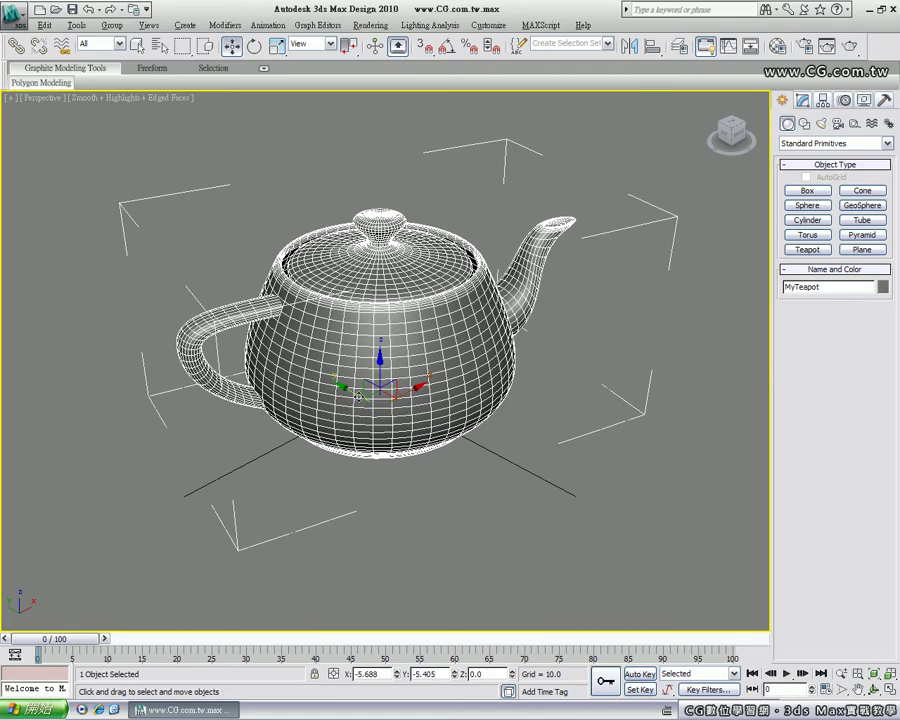
mouse_move(358, 395)
mouse_down()
mouse_move(340, 362)
mouse_move(391, 328)
mouse_up()
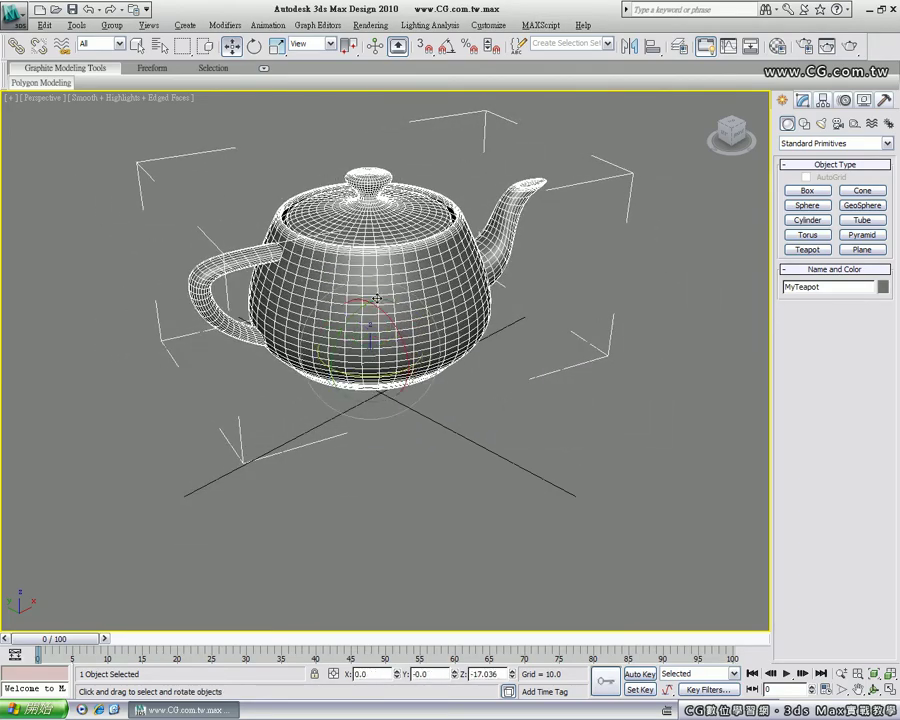
key(e)
mouse_move(372, 386)
mouse_down()
mouse_move(72, 331)
mouse_move(107, 332)
mouse_move(210, 447)
mouse_up()
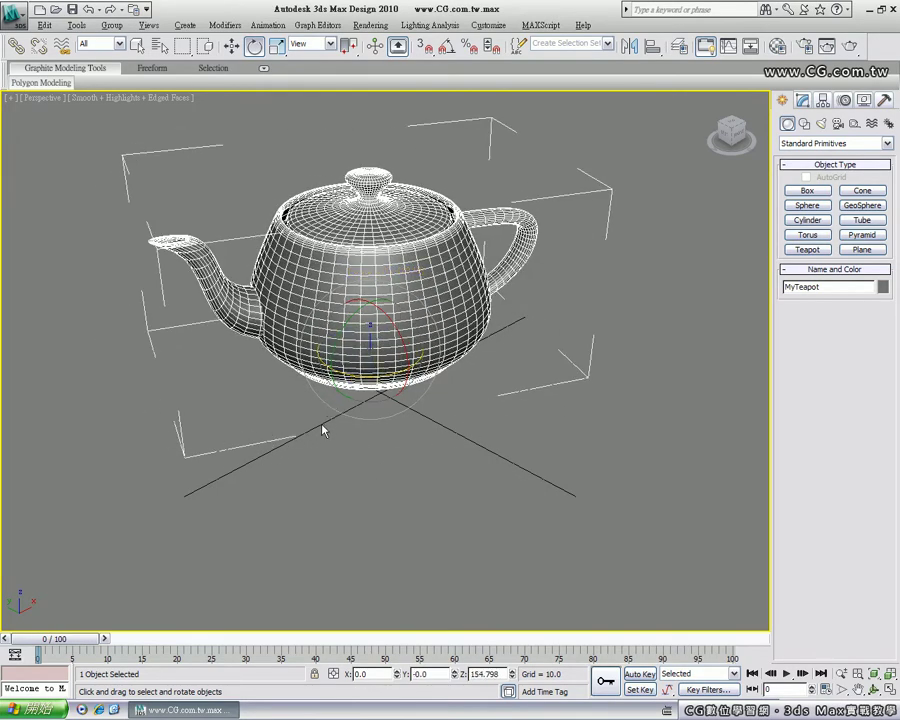
key(r)
scroll(375, 302, up, 1)
scroll(375, 302, up, 4)
scroll(375, 302, down, 3)
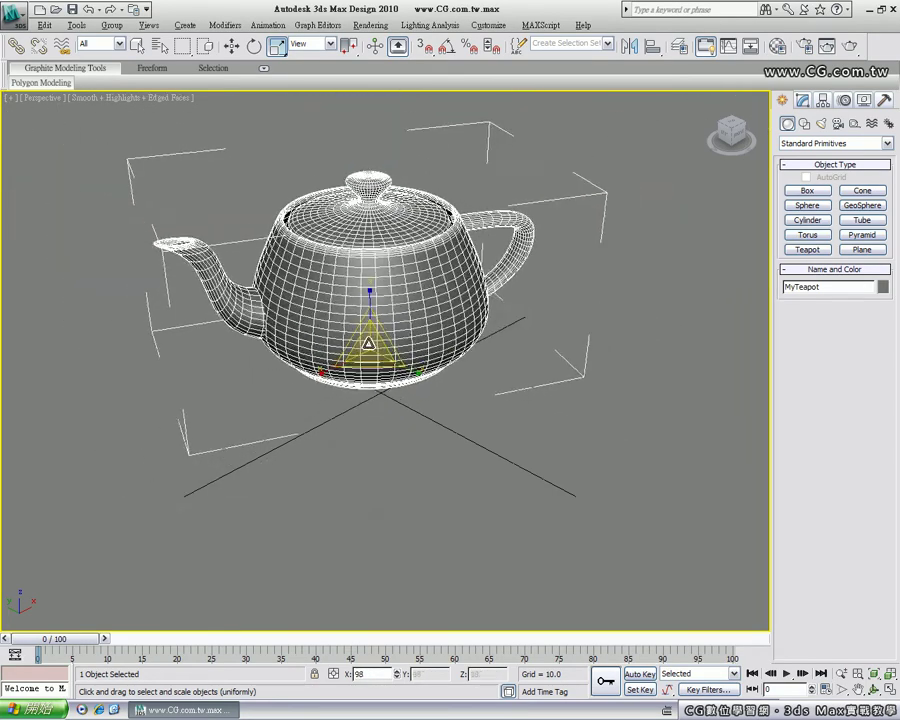
scroll(375, 302, down, 2)
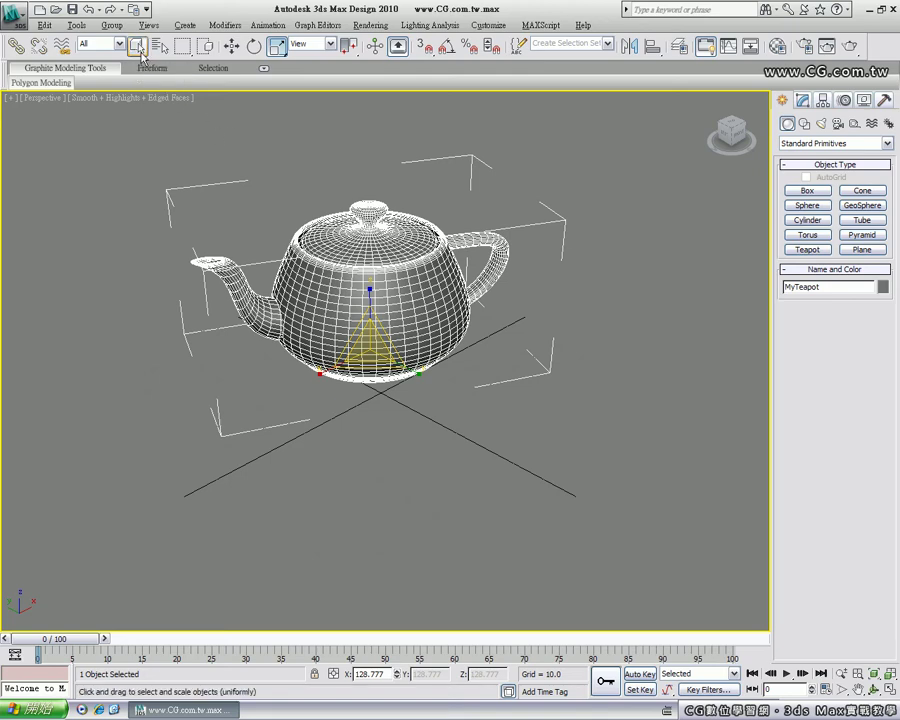
- Reselect MyTeapot with Select Object and switch the viewport to the Top view
key(q)
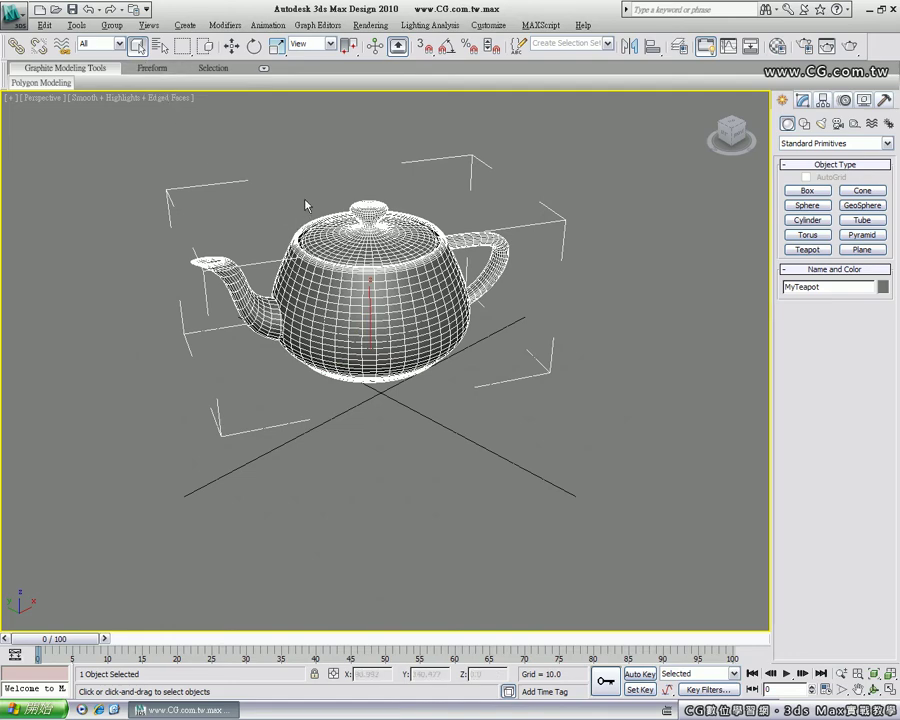
click(298, 155)
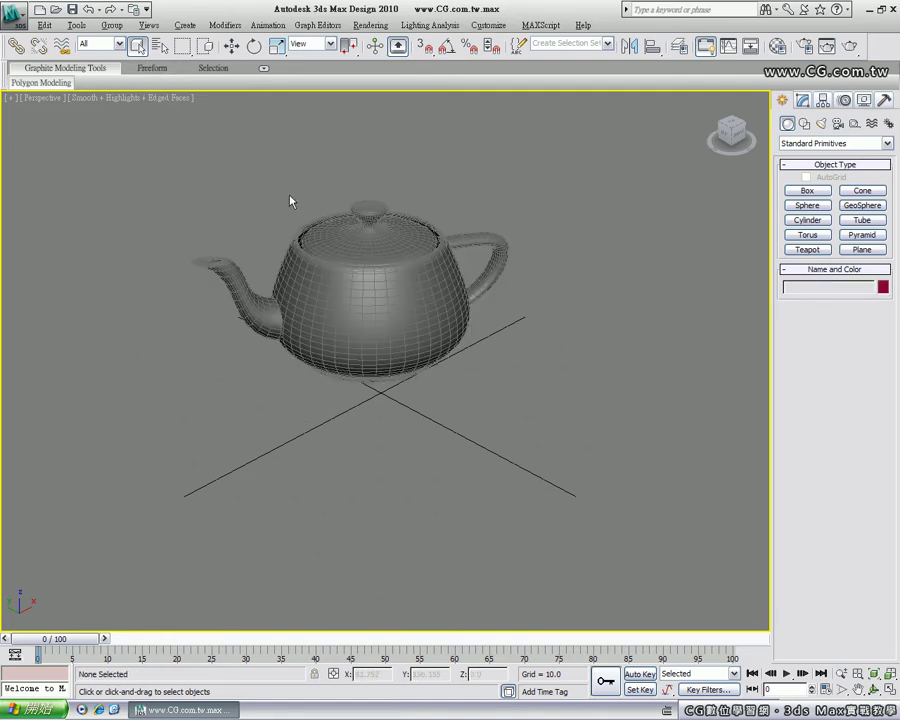
click(327, 254)
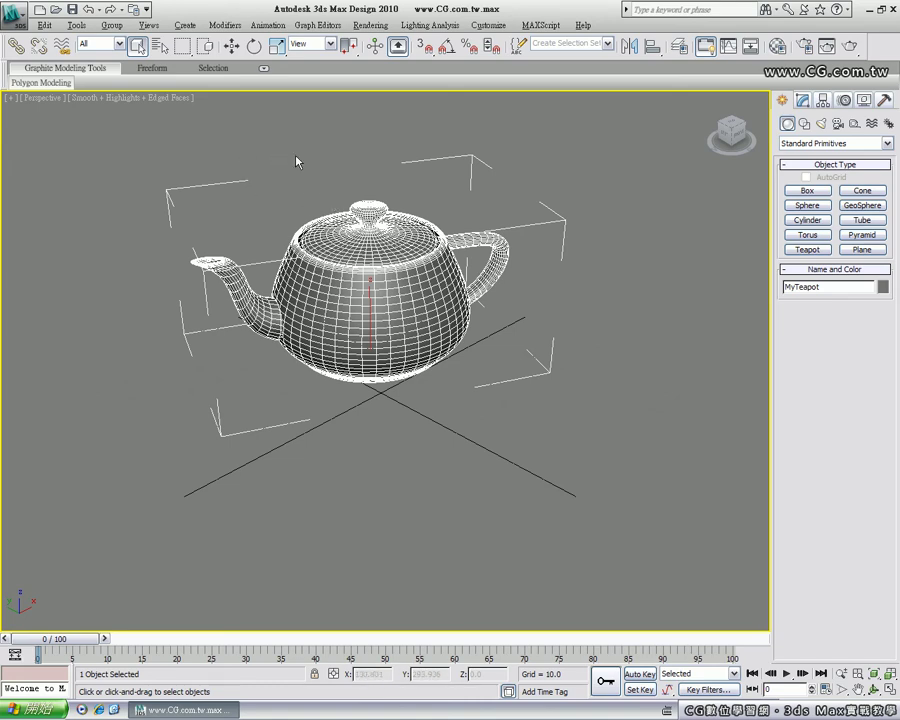
key(t)
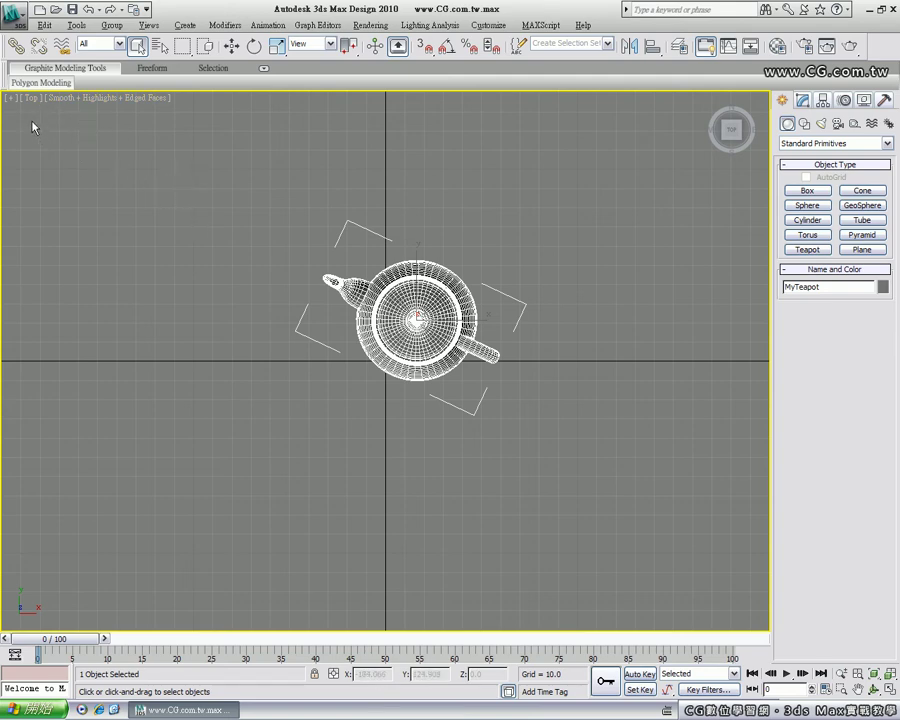
- Switch to Perspective, orbit to an angled side view, zoom in, and reselect MyTeapot
key(p)
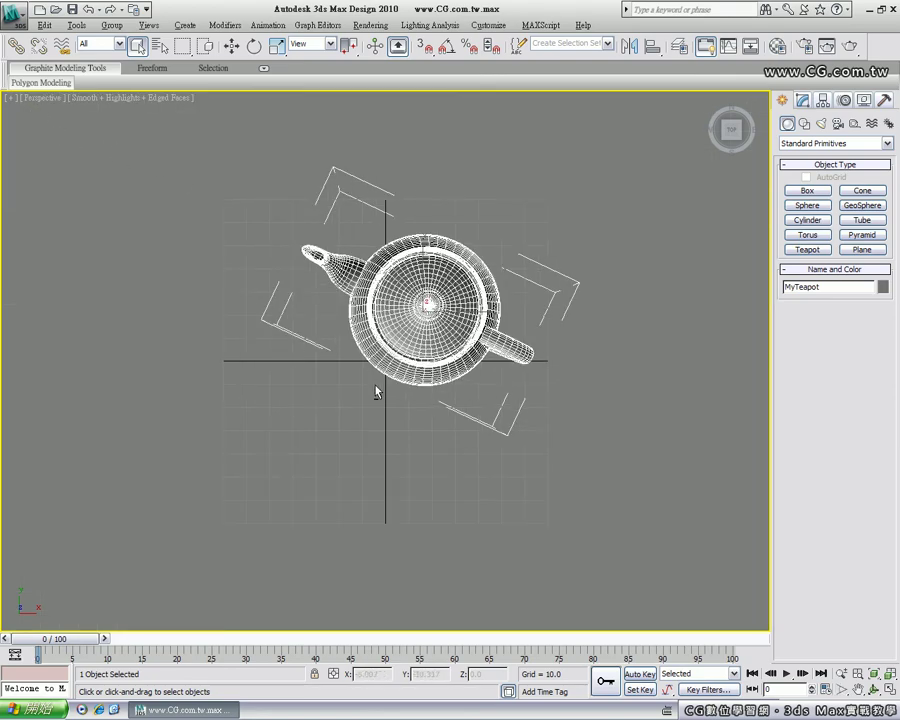
mouse_move(376, 388)
alt+middle_down()
mouse_move(380, 320)
mouse_move(520, 321)
mouse_move(455, 333)
alt+middle_up()
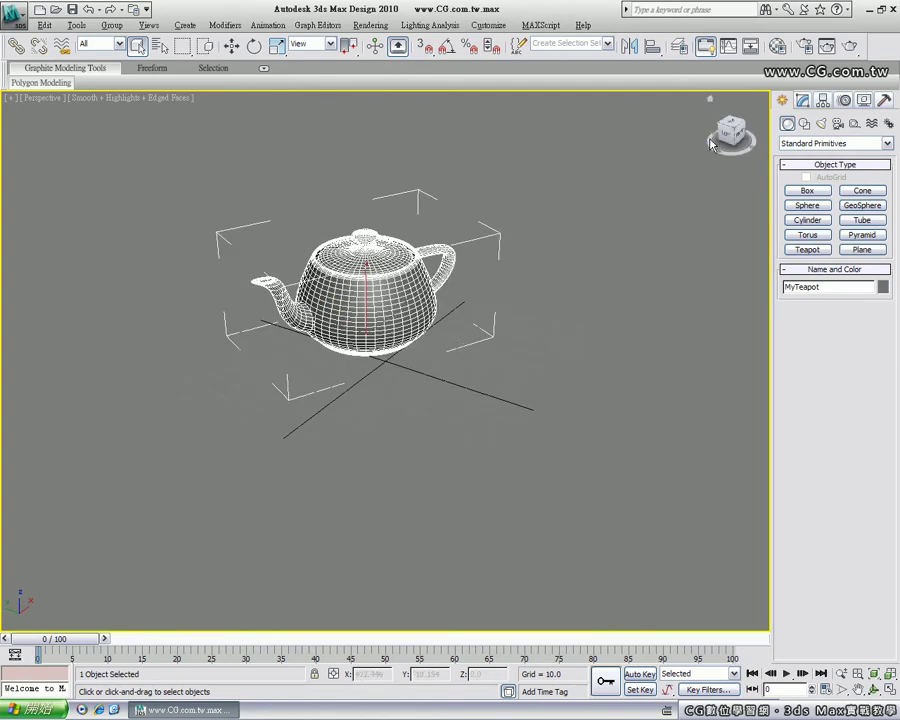
click(708, 105)
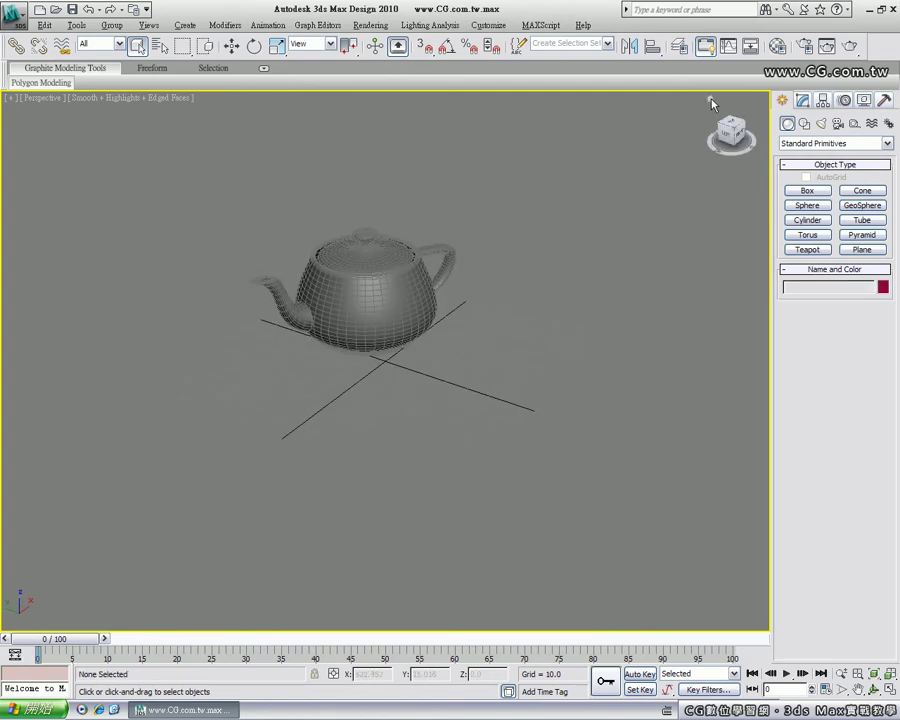
scroll(383, 350, up, 3)
click(403, 265)
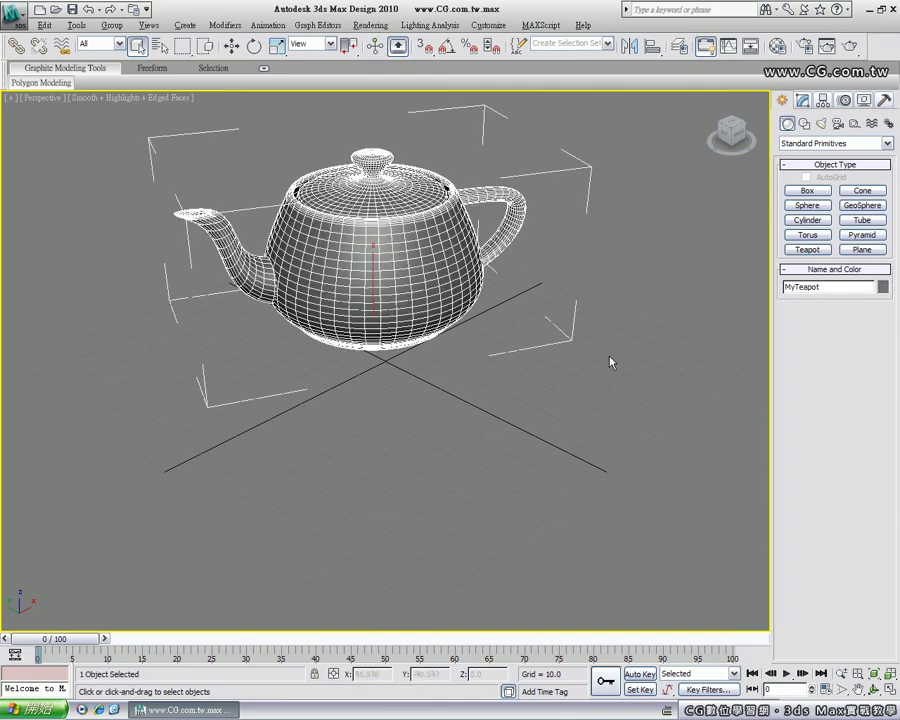